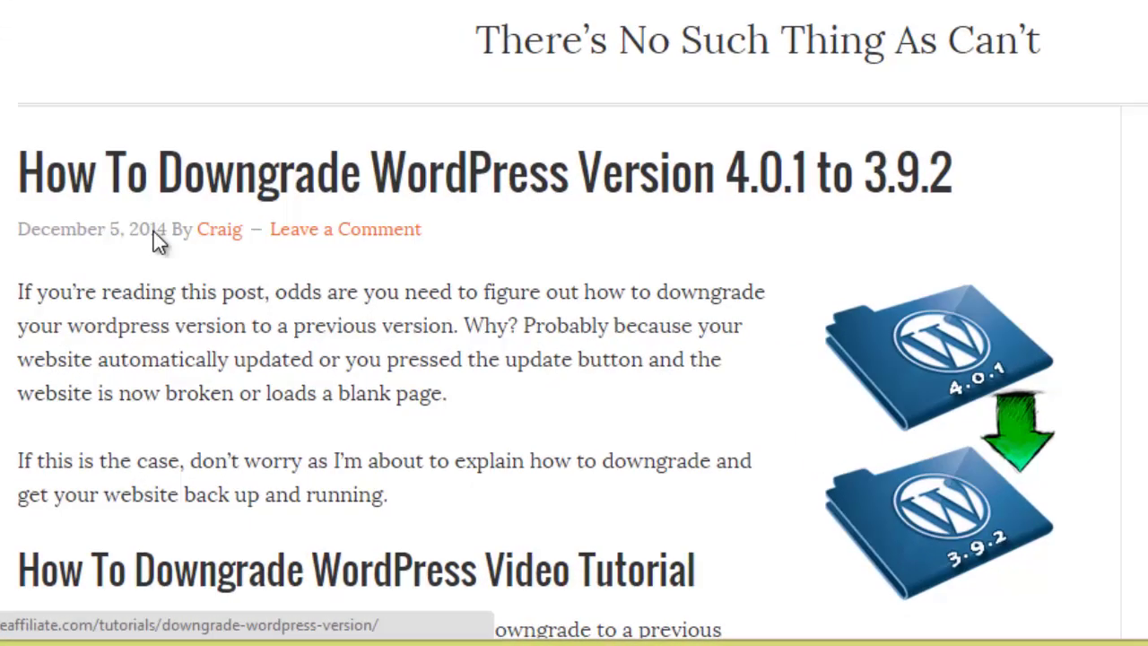
Look through the screenshots in the How To Downgrade WordPress Version 4.0.1 to 3.9.2 blog post.
scroll(563, 333, "down", 5)
scroll(783, 18, "down", 4)
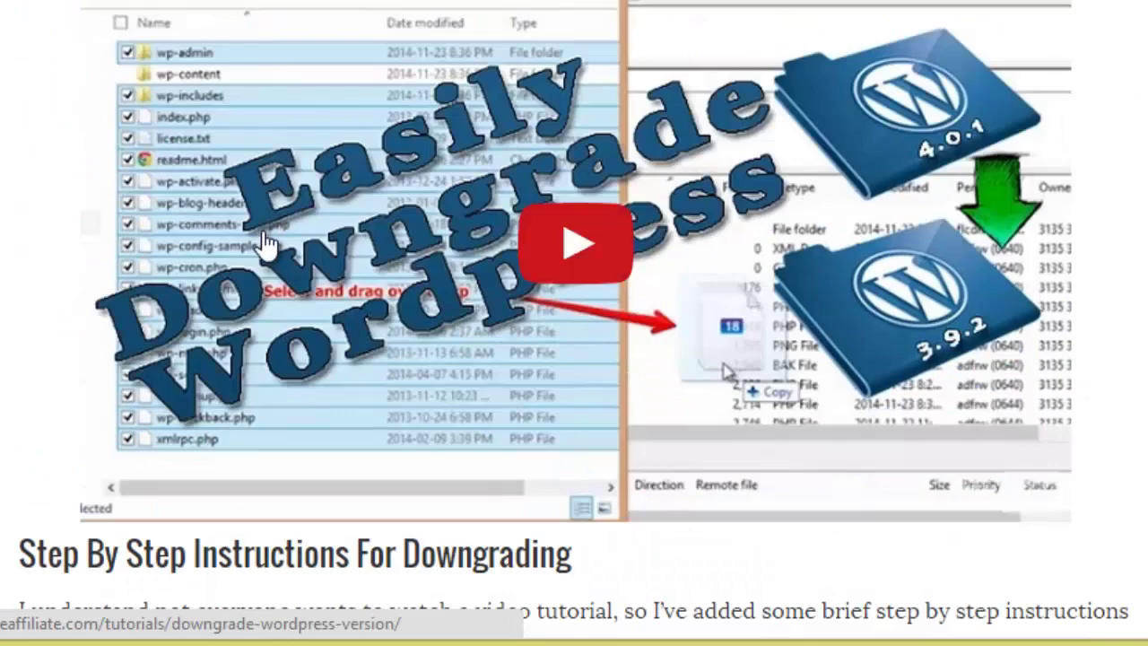
scroll(243, 219, "down", 5)
scroll(243, 220, "down", 15)
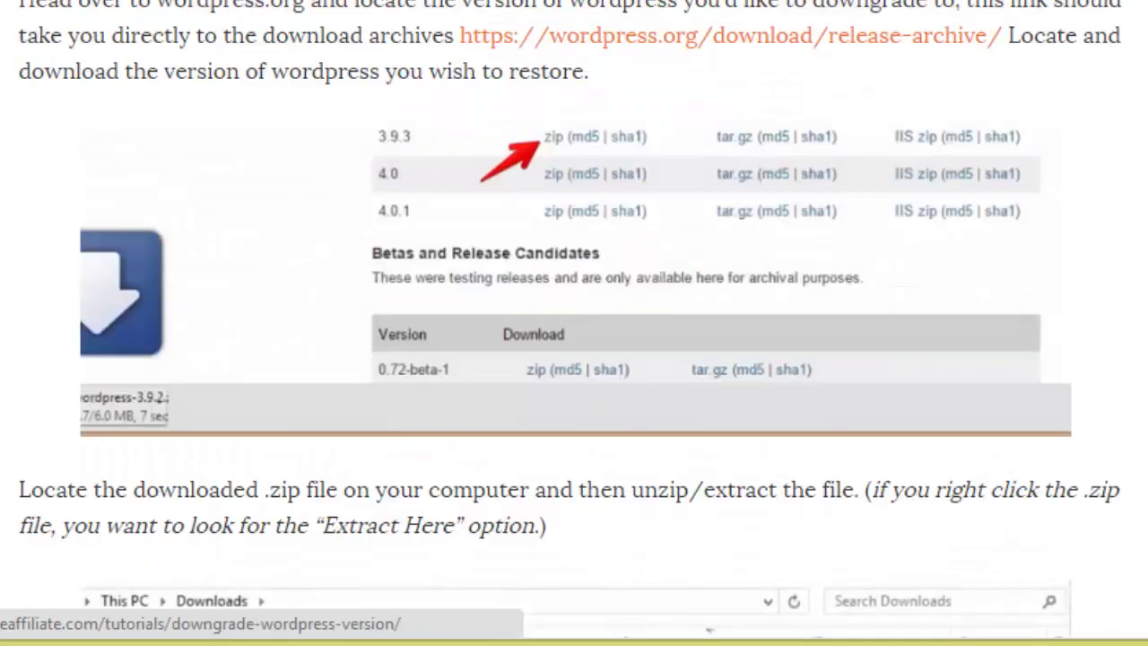
scroll(502, 323, "down", 20)
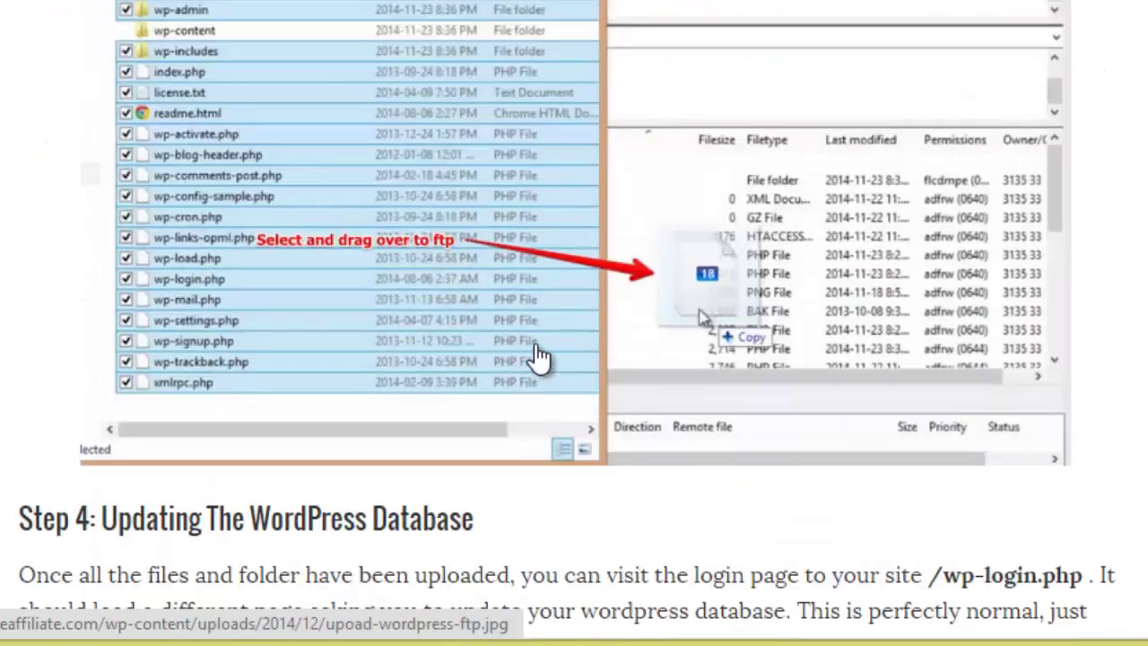
scroll(556, 327, "down", 2)
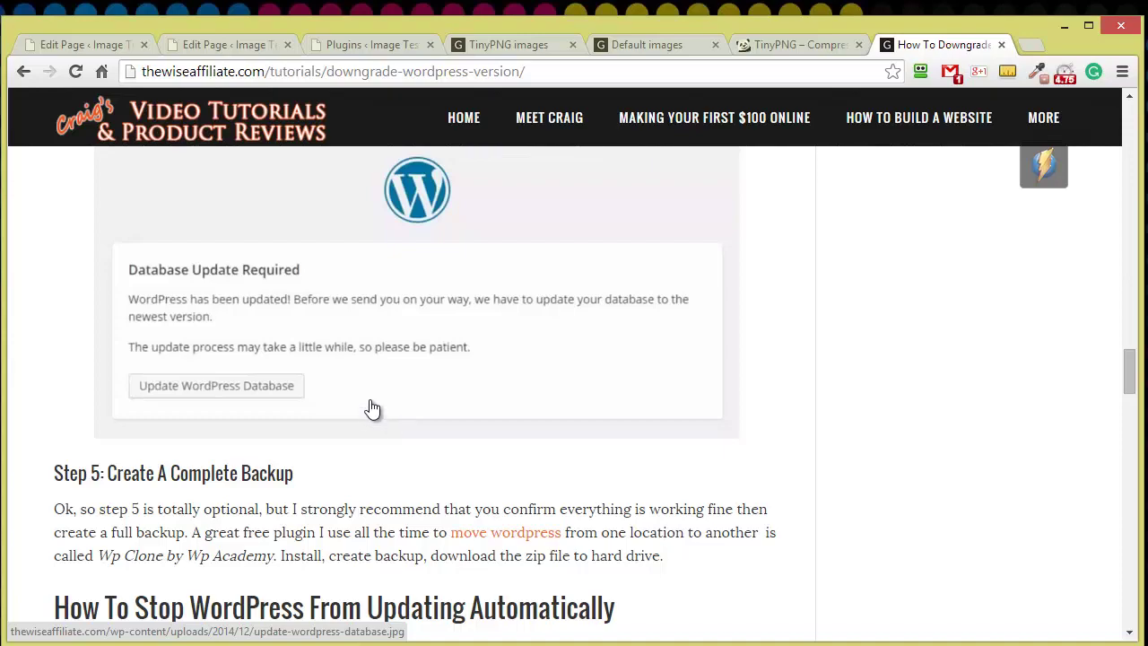
scroll(555, 332, "up", 5)
scroll(555, 332, "up", 10)
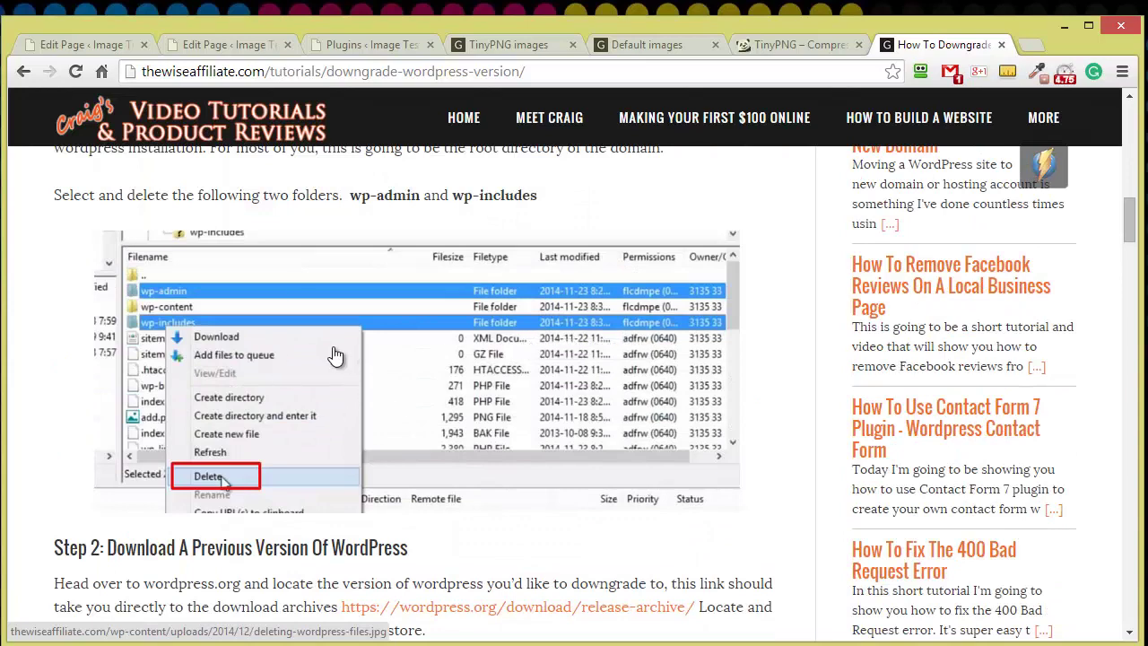
scroll(336, 356, "up", 4)
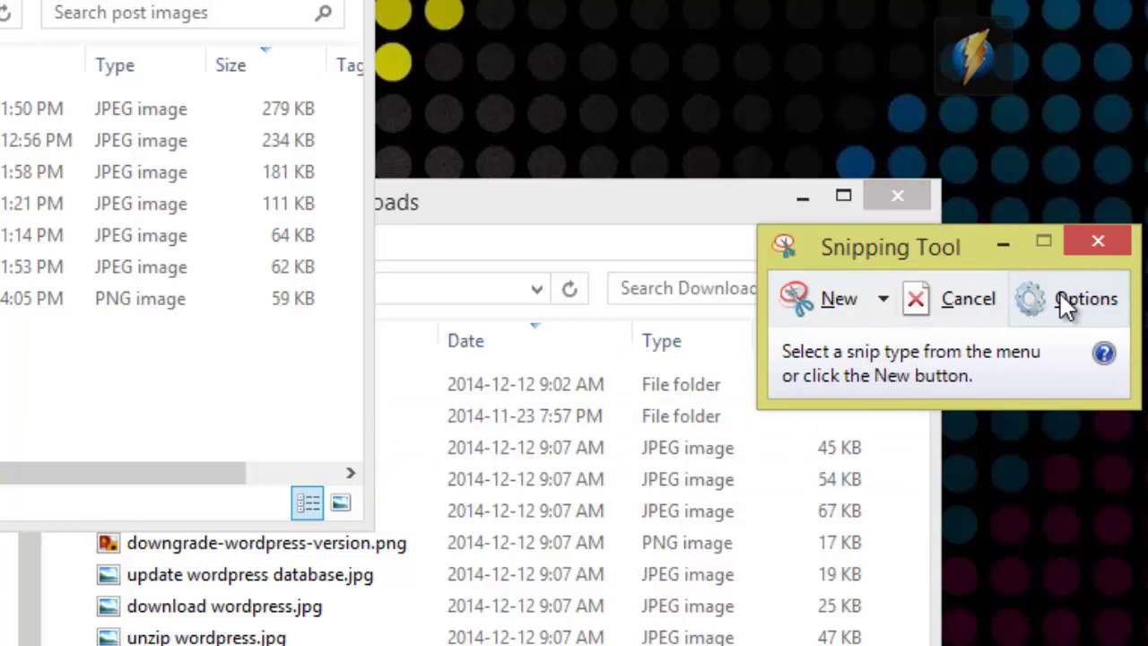
Capture the file list of the post images folder, draw a red arrow to unzip wordpress.jpg, and close the capture without saving.
left_click(970, 56)
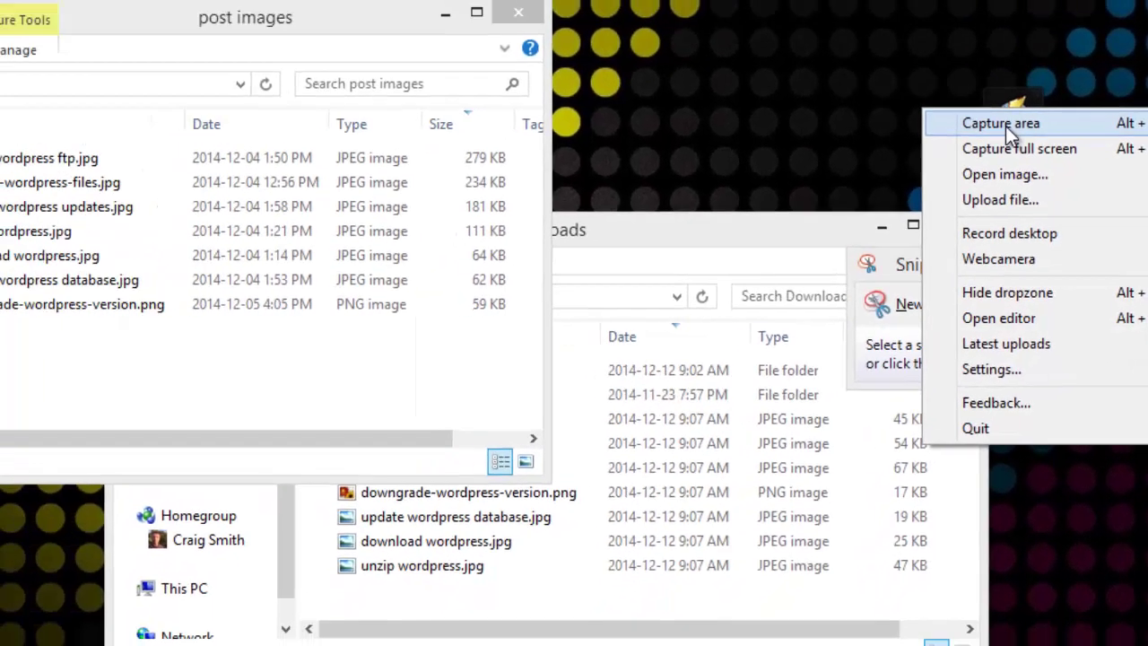
left_click(966, 71)
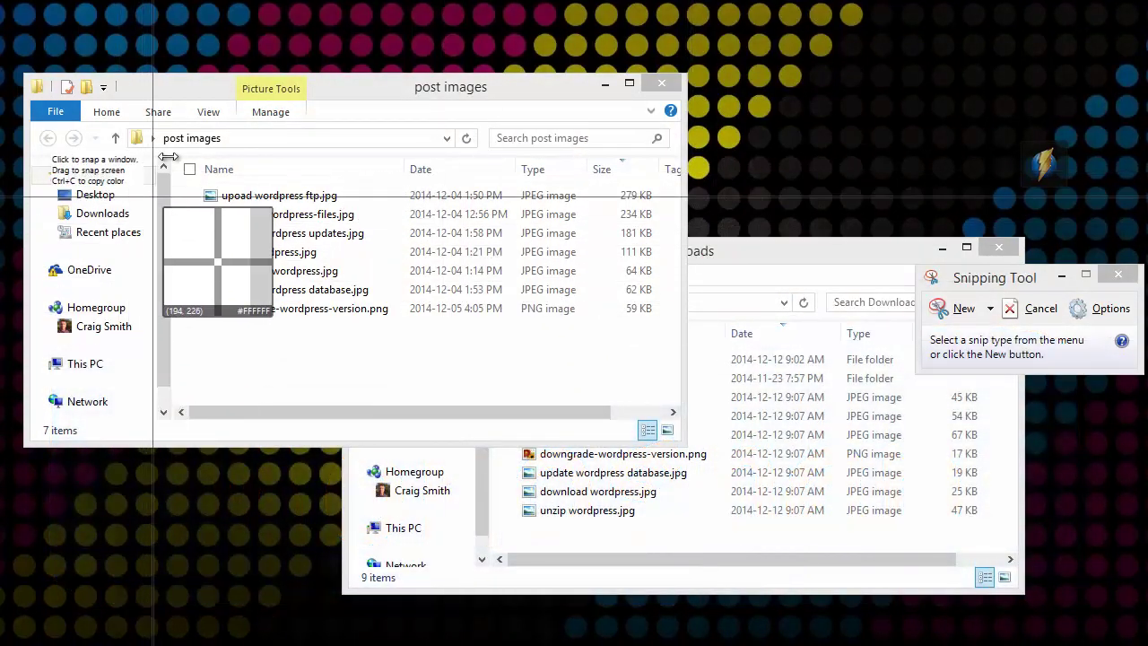
left_click_drag(173, 134, 713, 346)
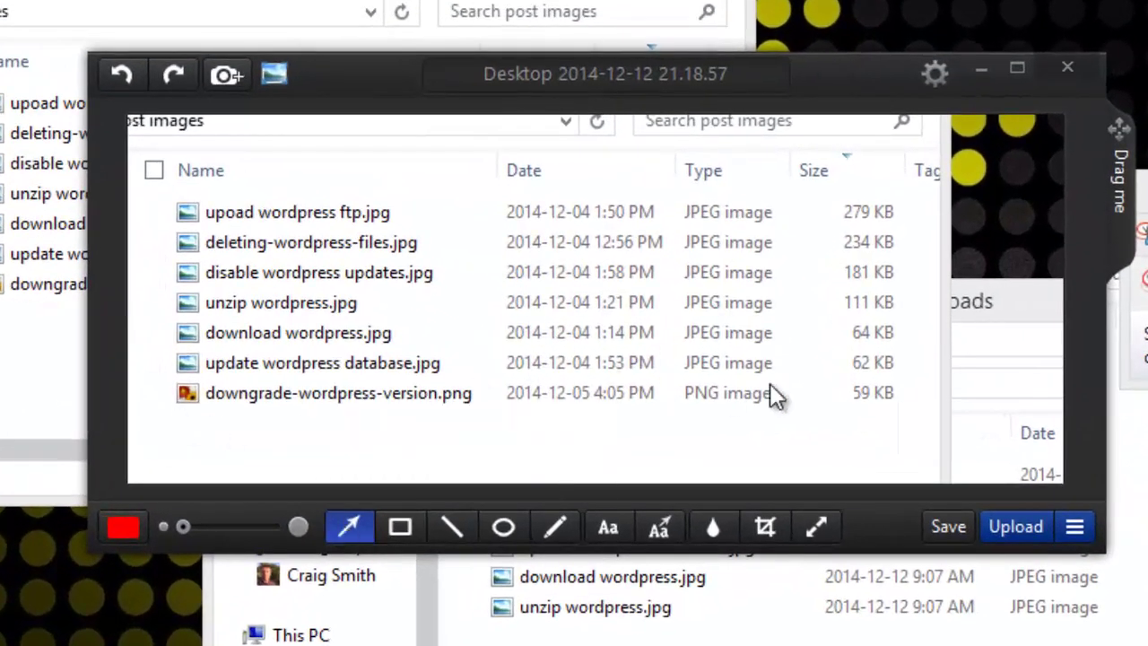
left_click_drag(766, 377, 363, 305)
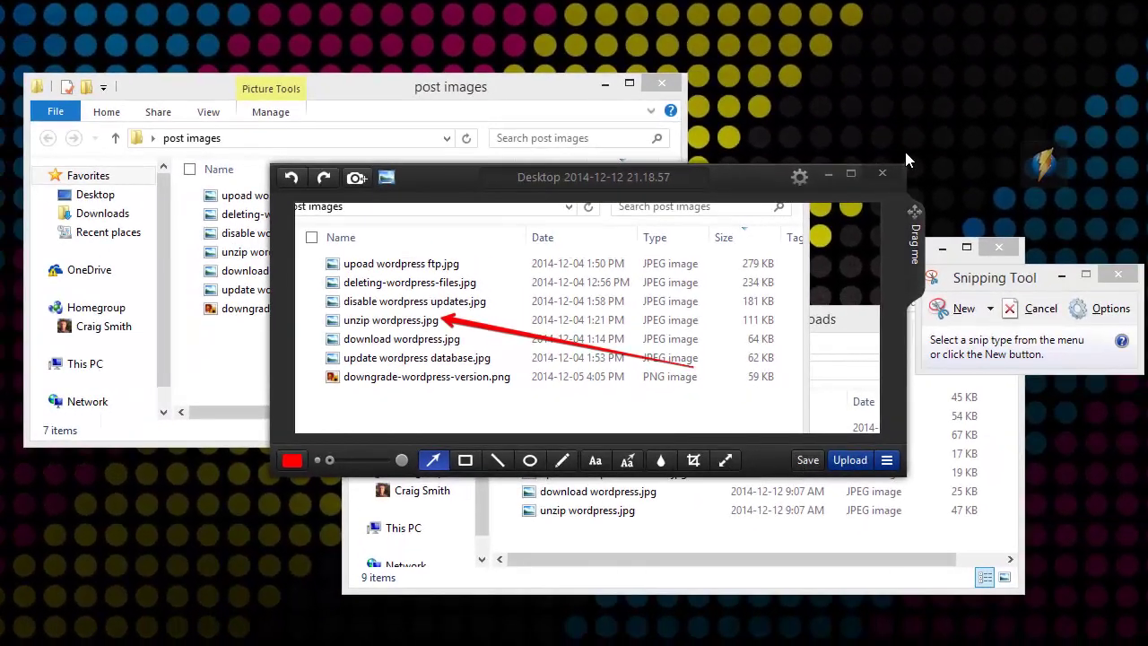
left_click(883, 175)
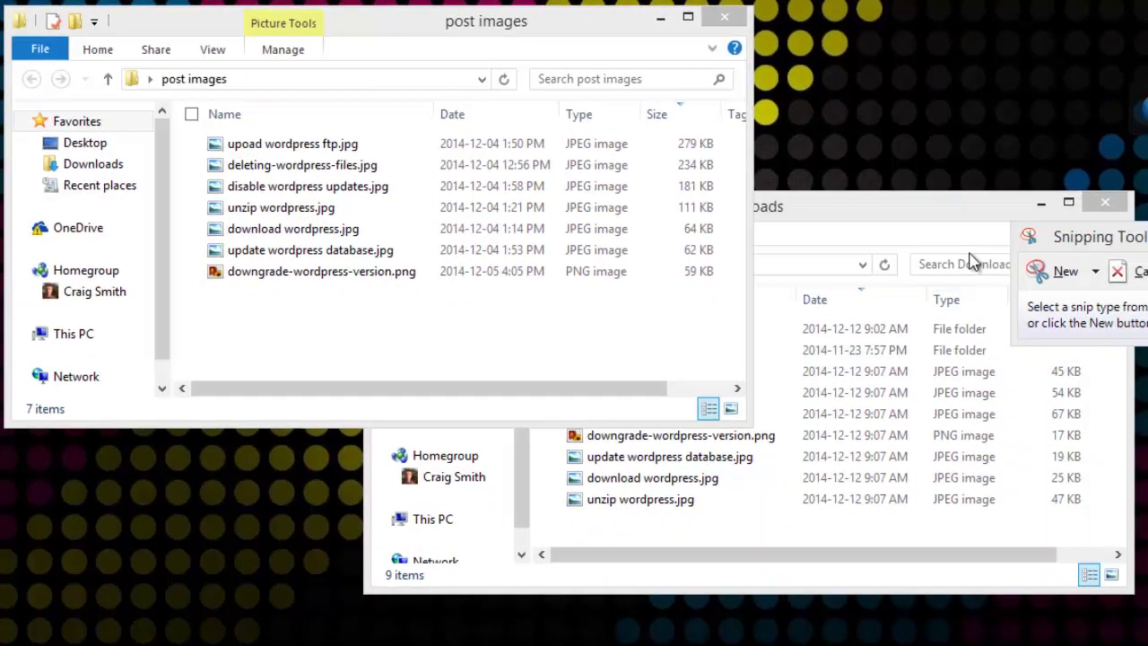
Switch to the TinyPNG page and upload all seven images from the post images folder for compression.
left_click(956, 212)
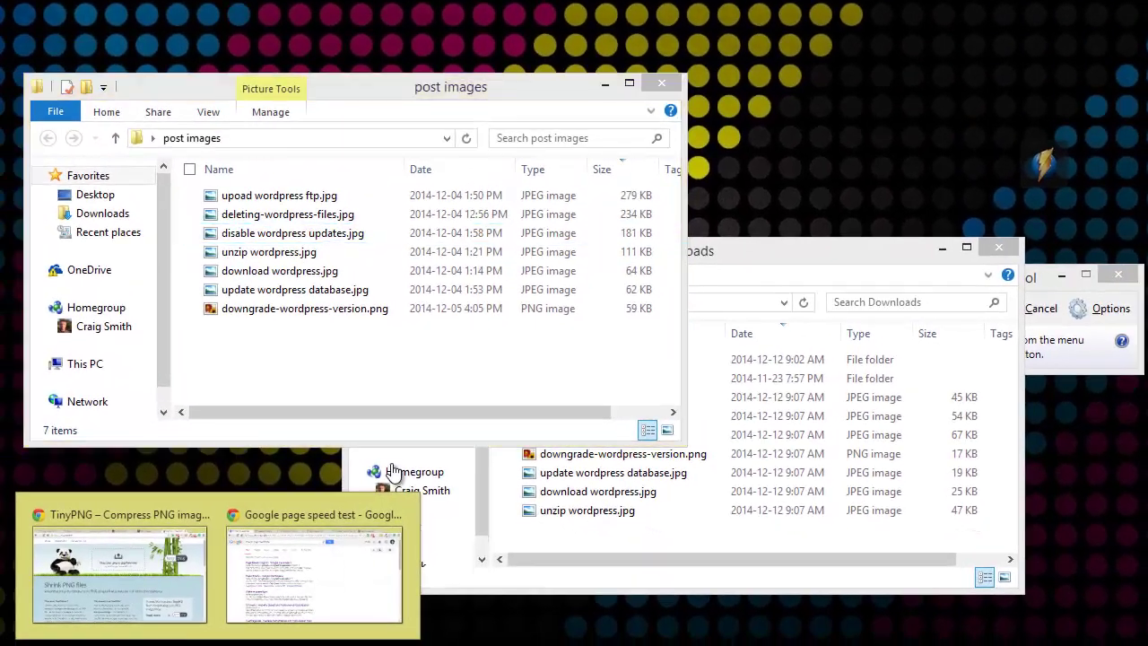
left_click(179, 560)
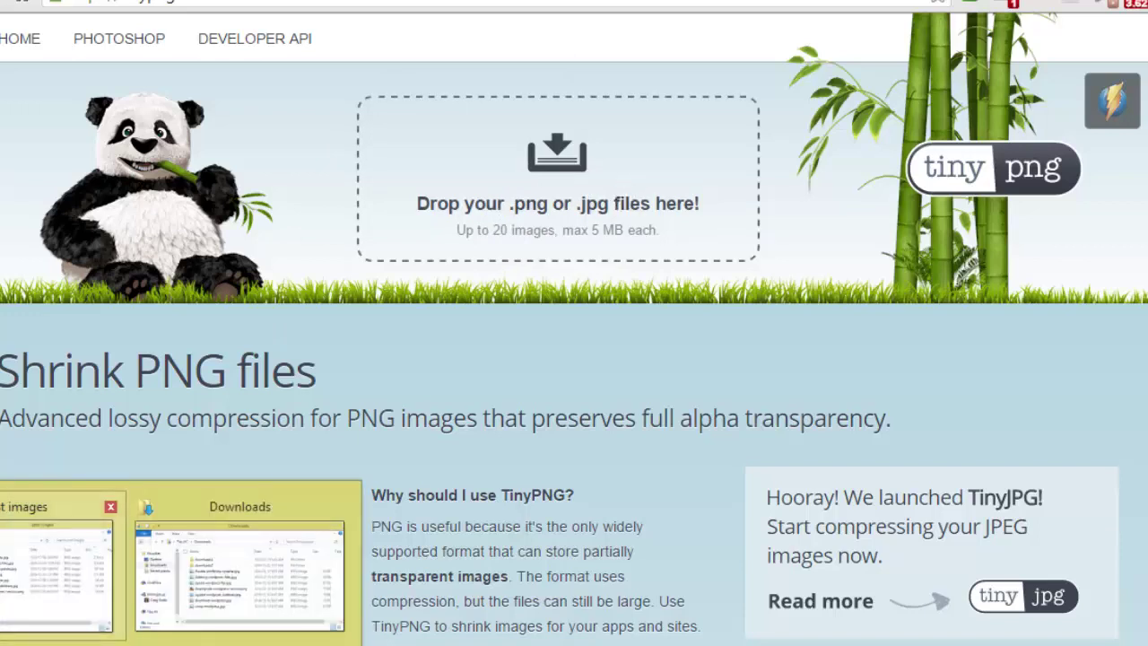
left_click(54, 556)
left_click_drag(163, 320, 199, 139)
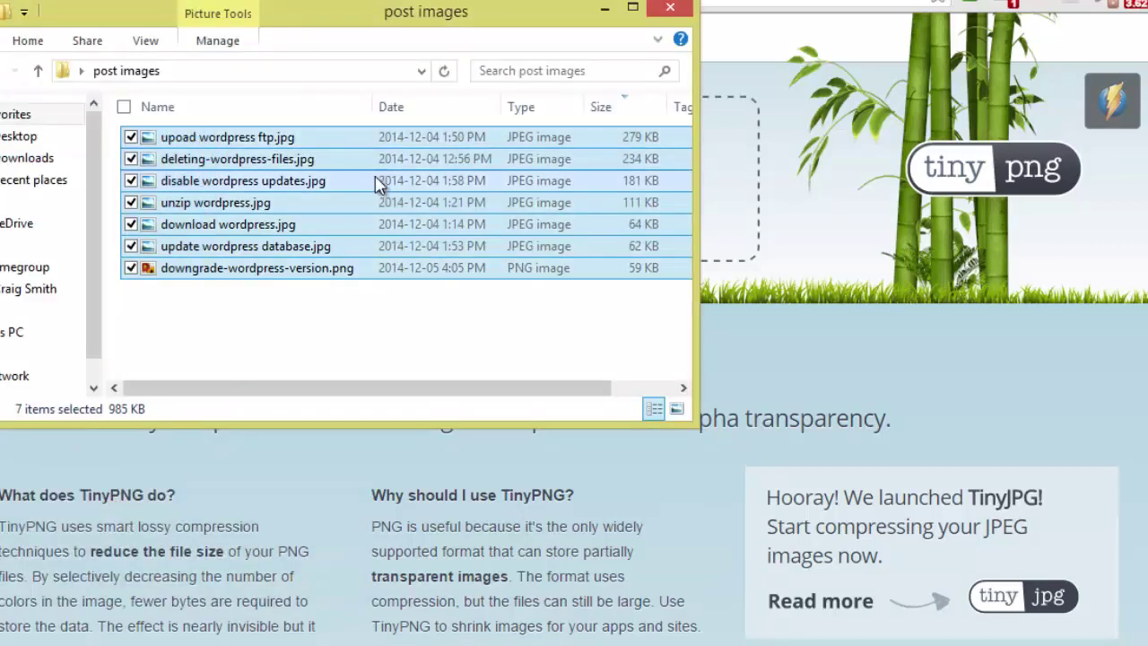
left_click_drag(379, 185, 709, 198)
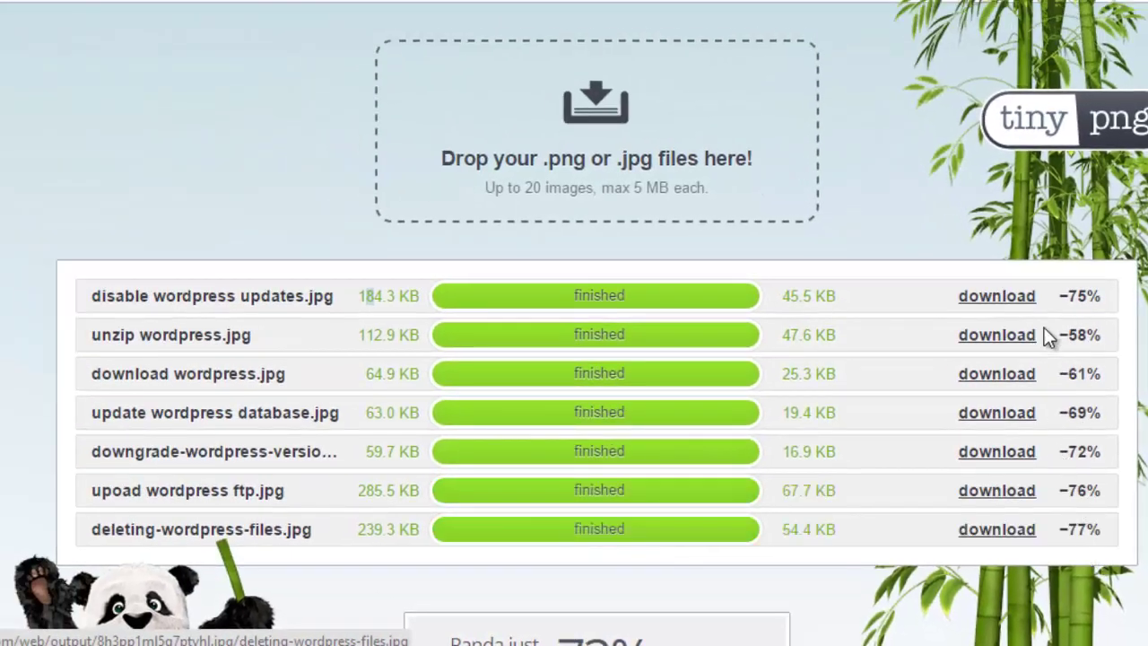
Examine the total percentage and file size saved, shown below the list of compressed images.
scroll(464, 407, "down", 3)
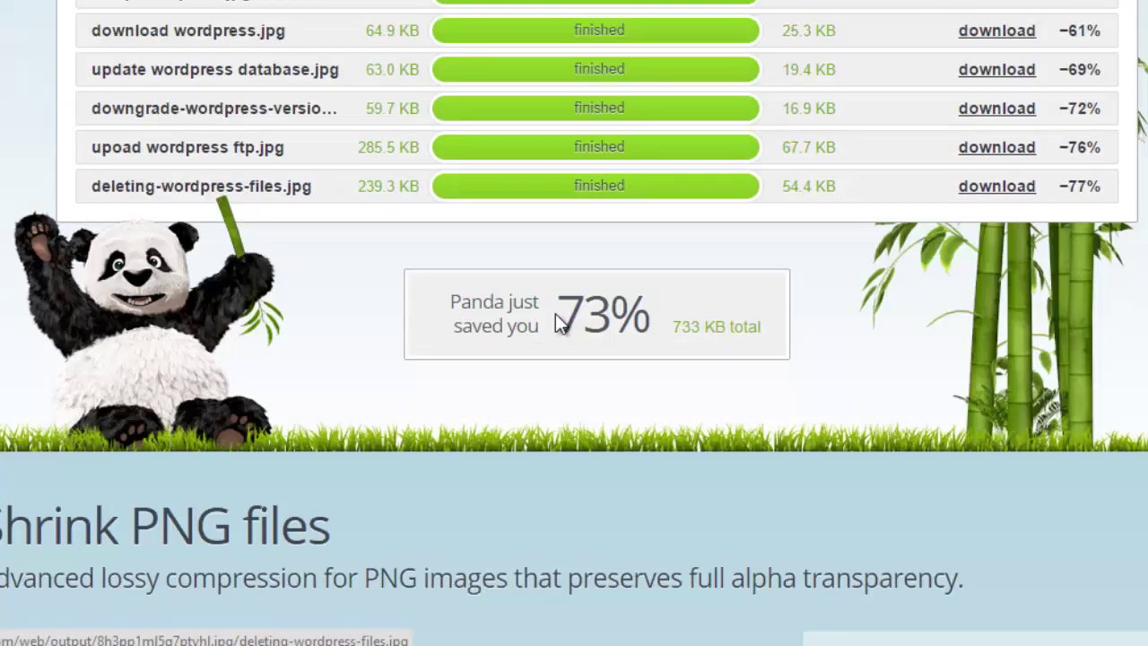
left_click_drag(580, 313, 659, 310)
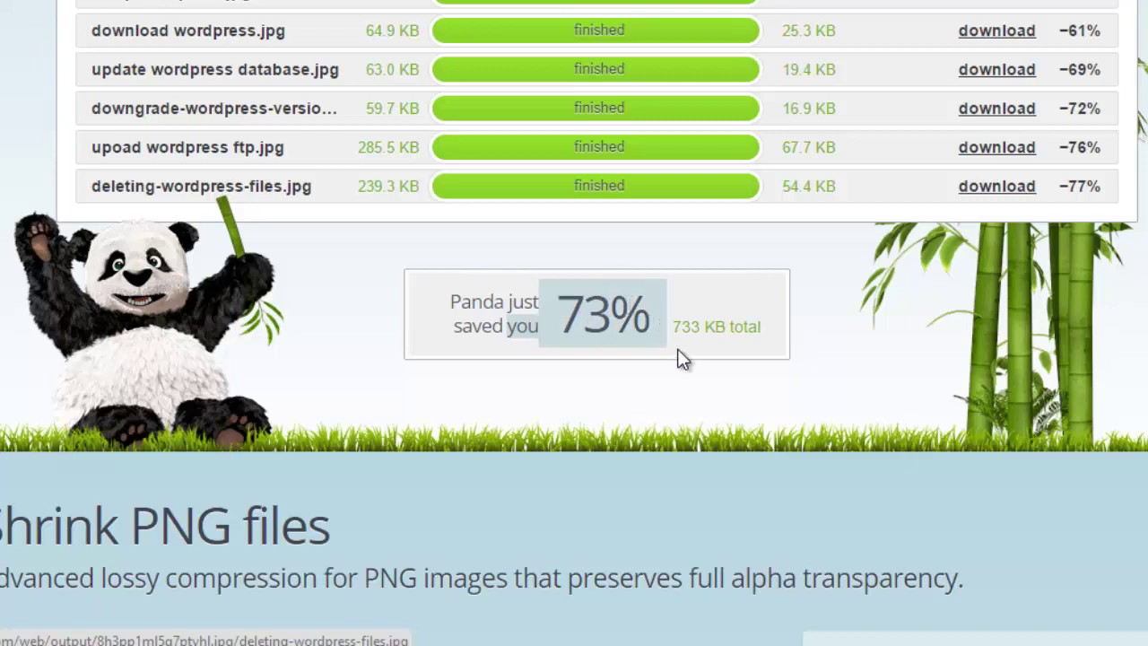
left_click(678, 325)
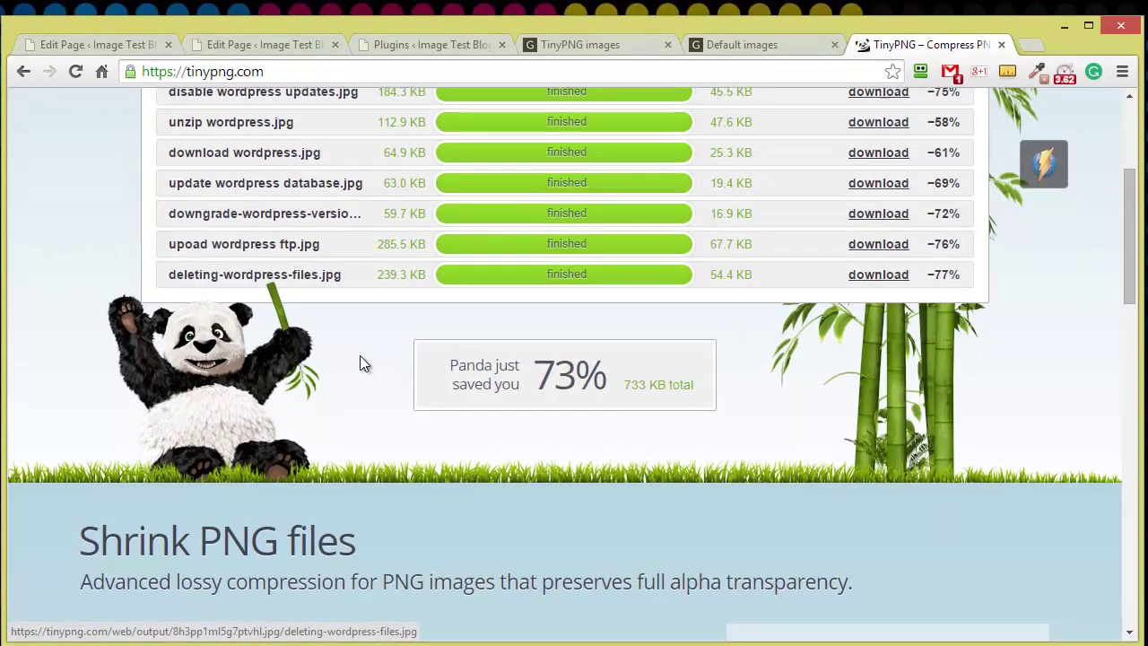
Download all seven compressed images from the TinyPNG results list.
scroll(360, 358, "up", 1)
left_click(856, 364)
left_click(861, 335)
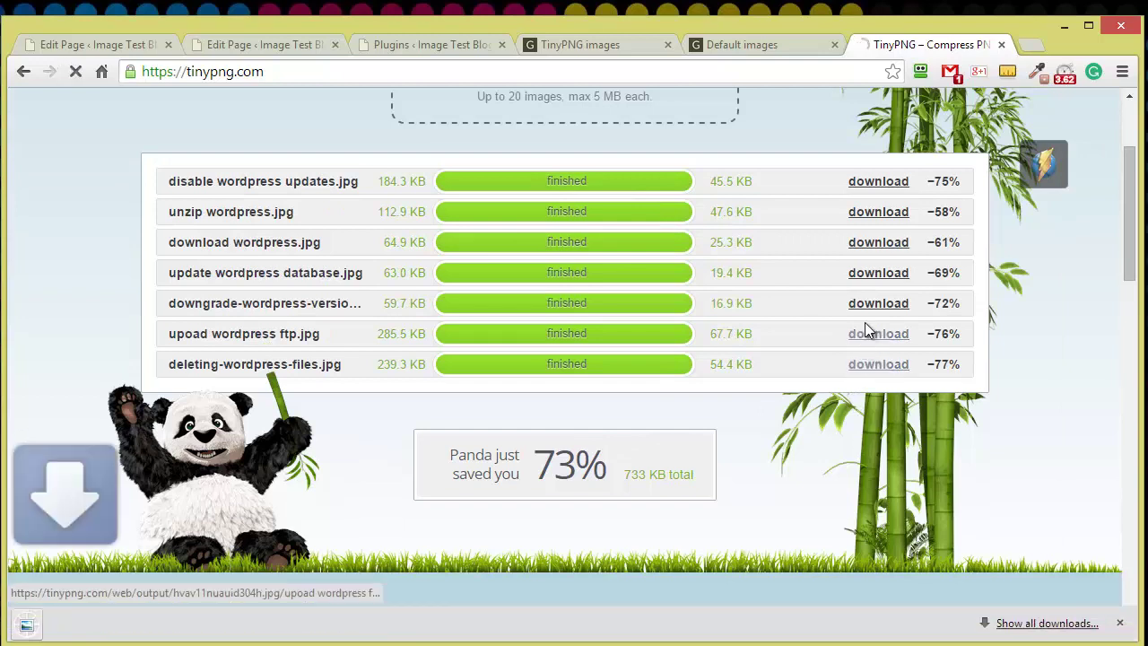
left_click(870, 271)
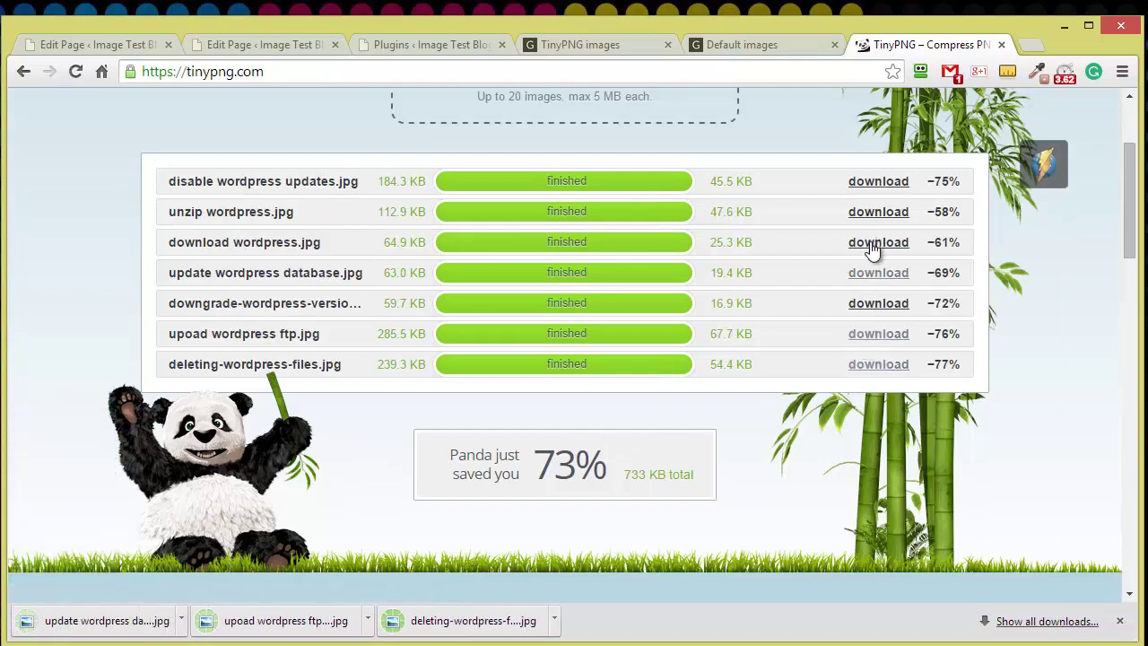
left_click(866, 243)
left_click(864, 214)
left_click(856, 186)
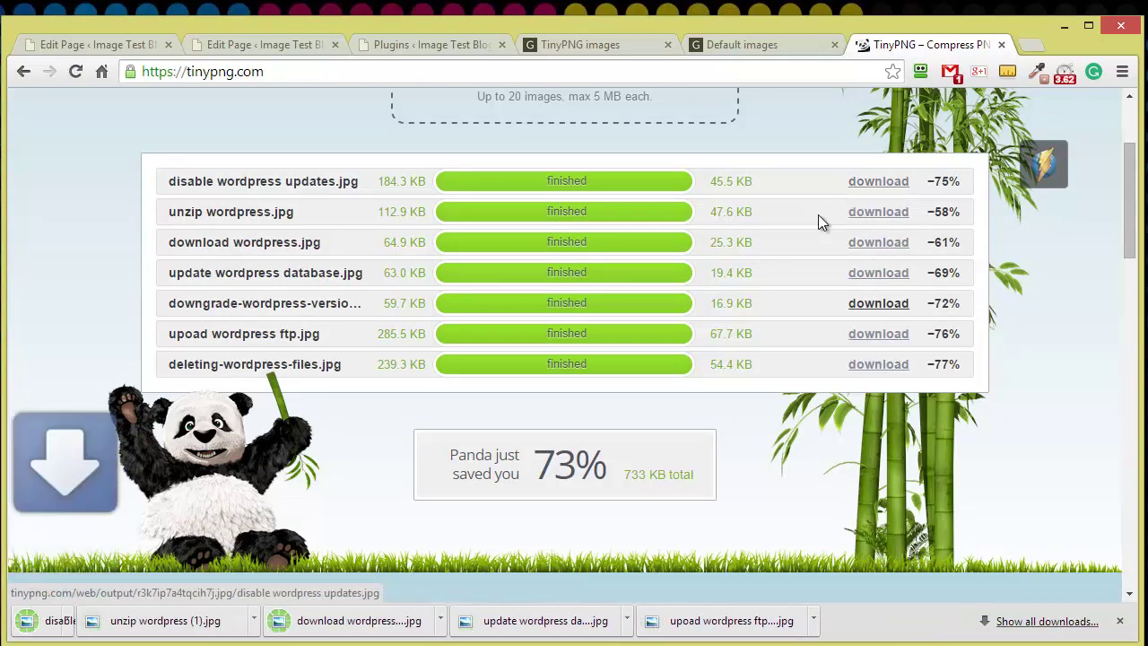
left_click(853, 307)
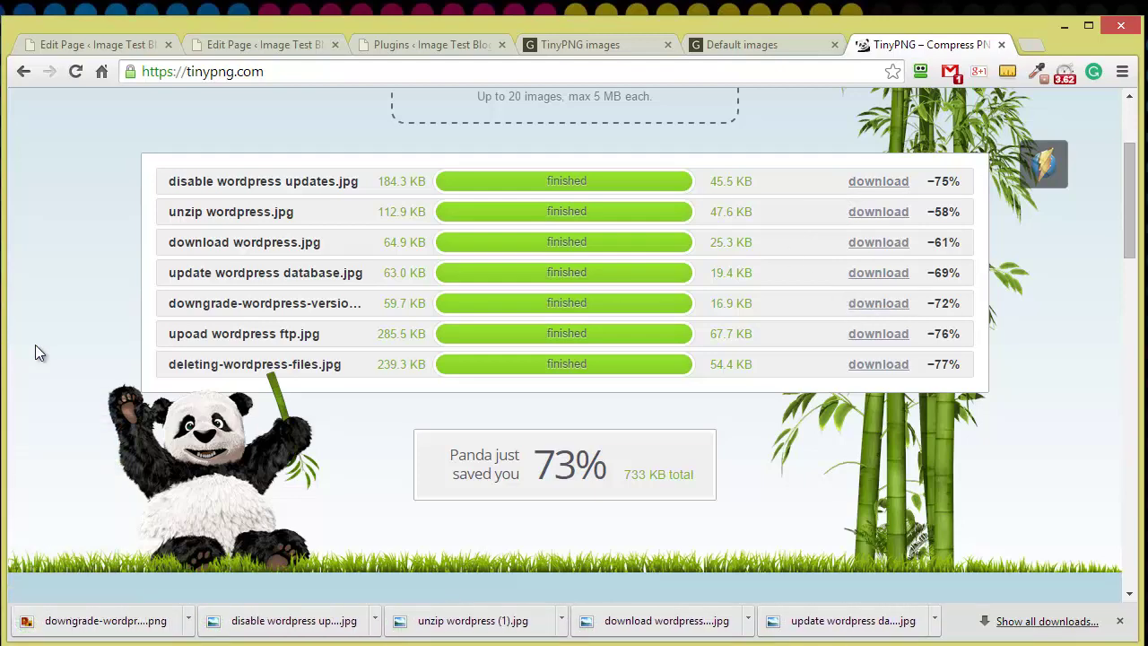
View the Default images page and the TinyPNG images page of the Image Test Blog for comparison.
left_click(721, 44)
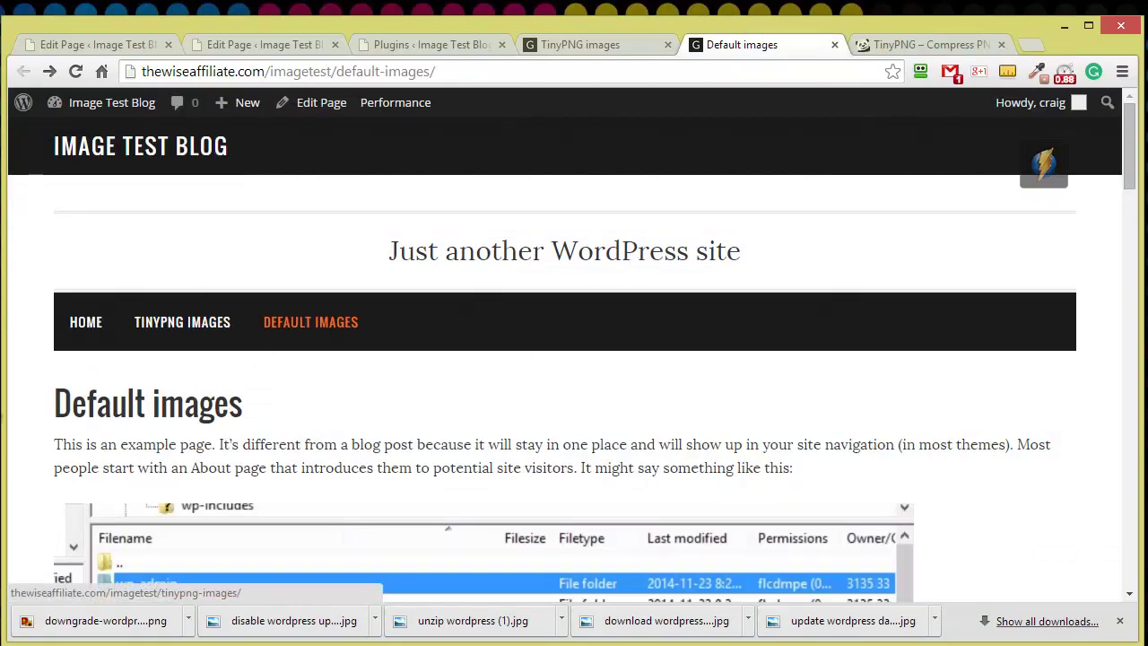
scroll(149, 372, "down", 2)
scroll(158, 376, "up", 2)
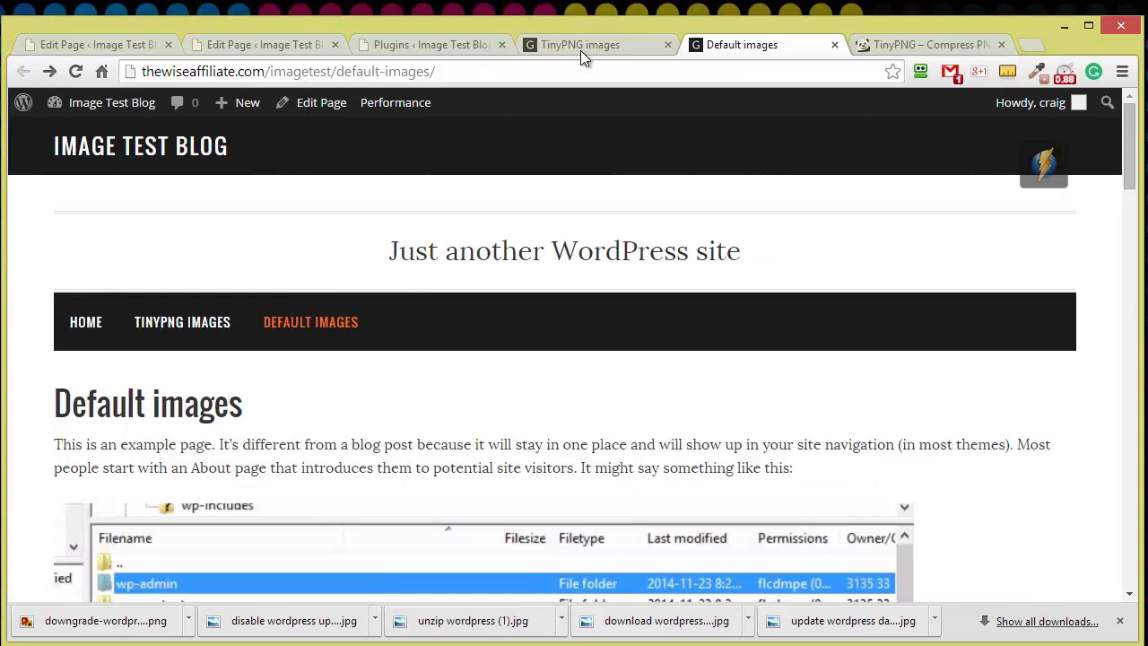
left_click(580, 46)
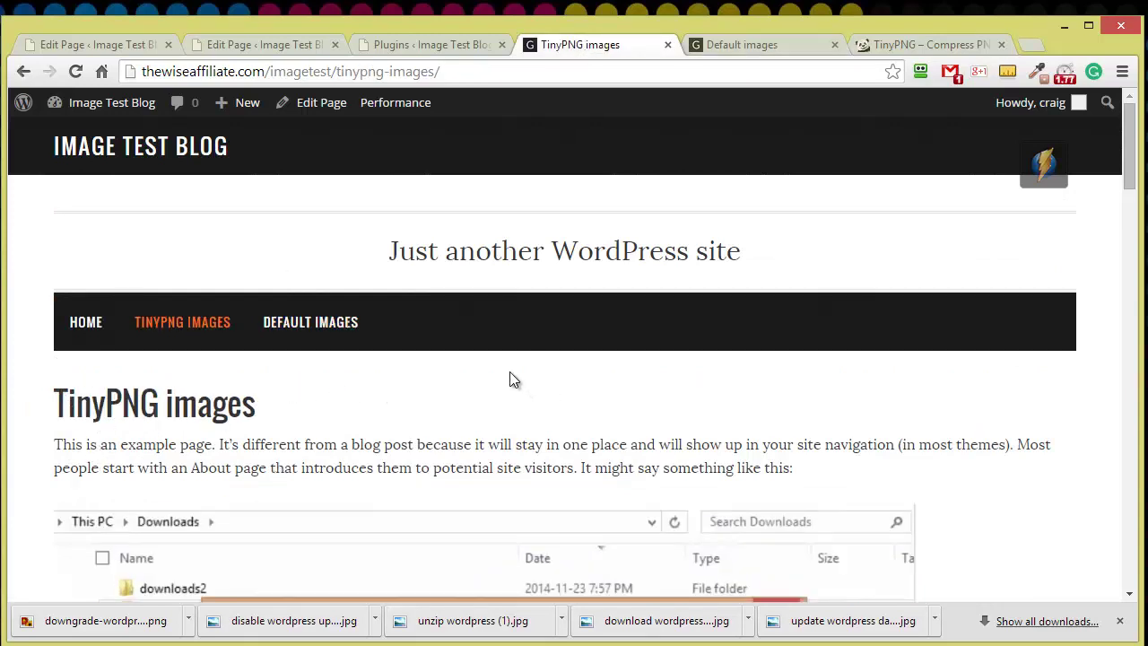
scroll(511, 381, "down", 2)
scroll(493, 349, "up", 2)
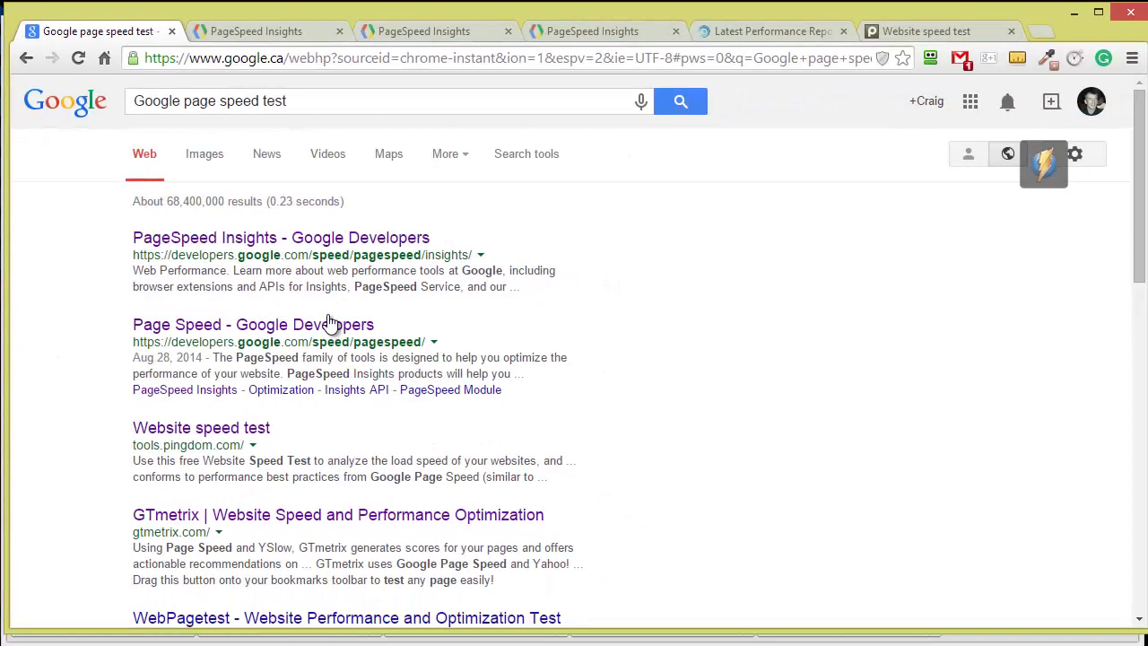
Compare the mobile and desktop PageSpeed Insights results for the default-images and tinypng-images pages.
key("ctrl+Tab")
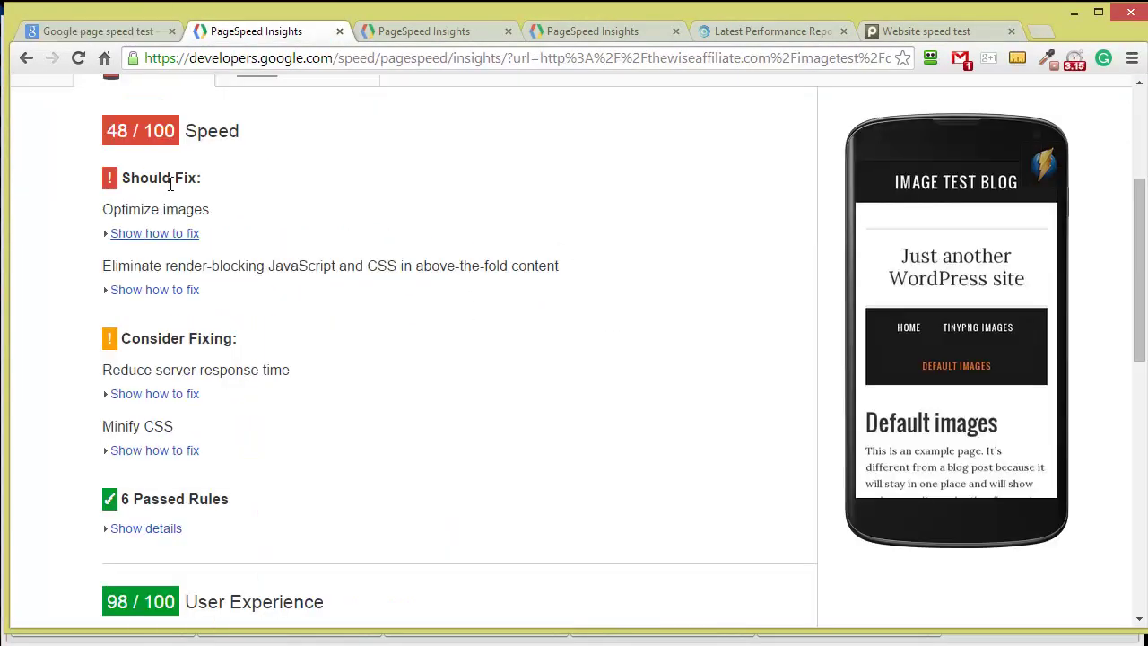
scroll(166, 185, "up", 3)
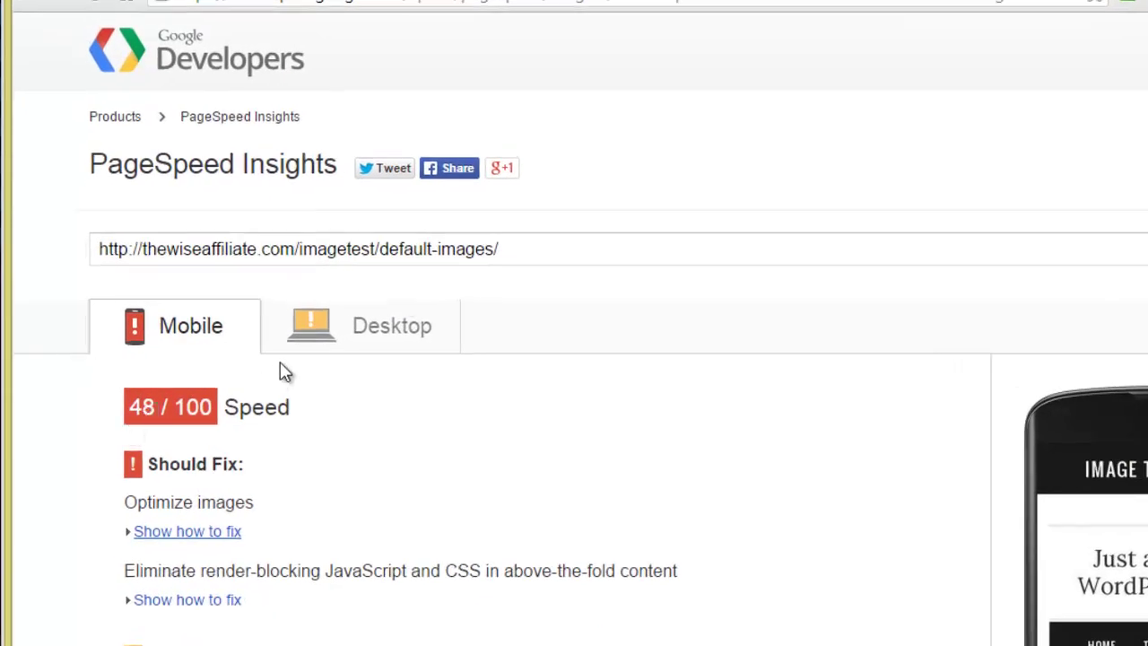
left_click(364, 335)
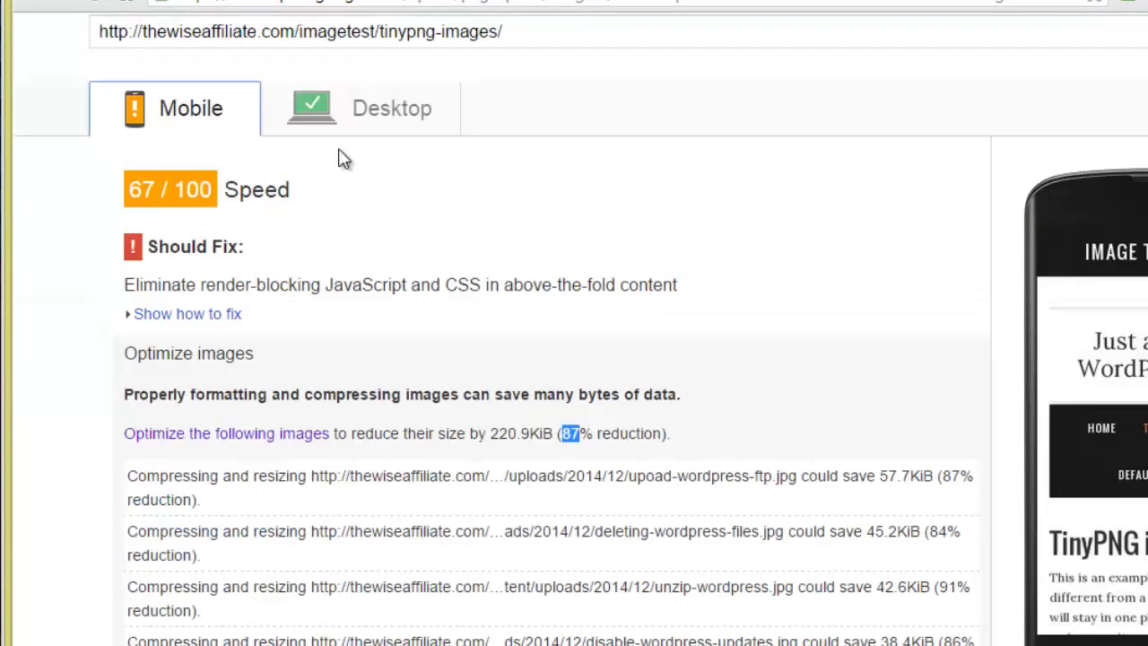
scroll(367, 199, "up", 3)
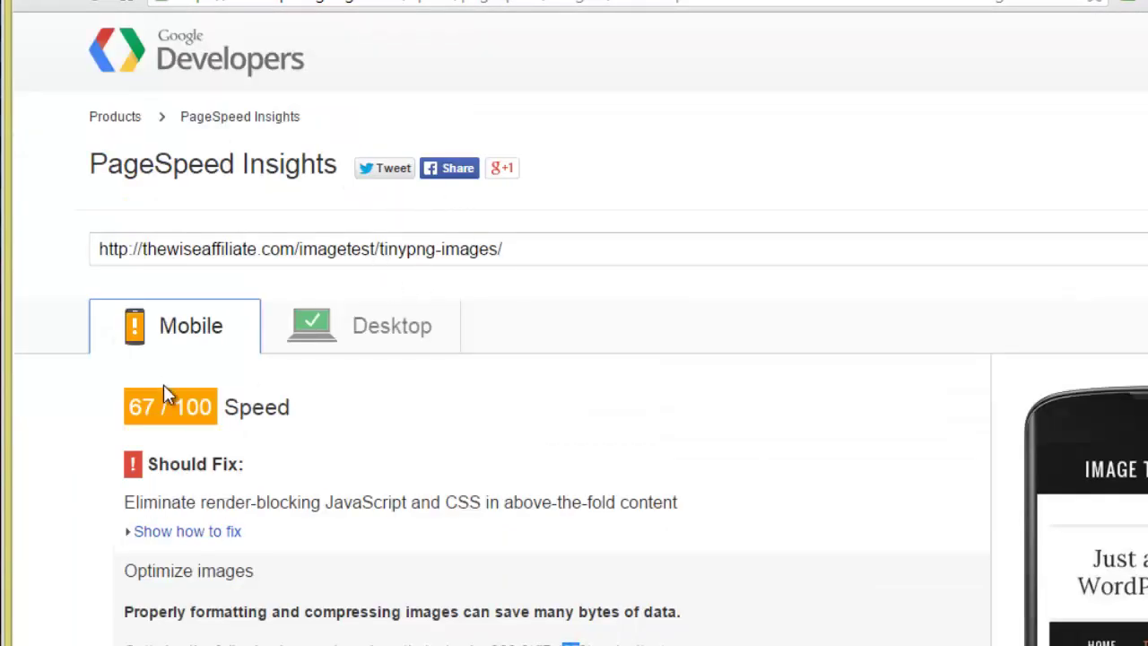
left_click(350, 338)
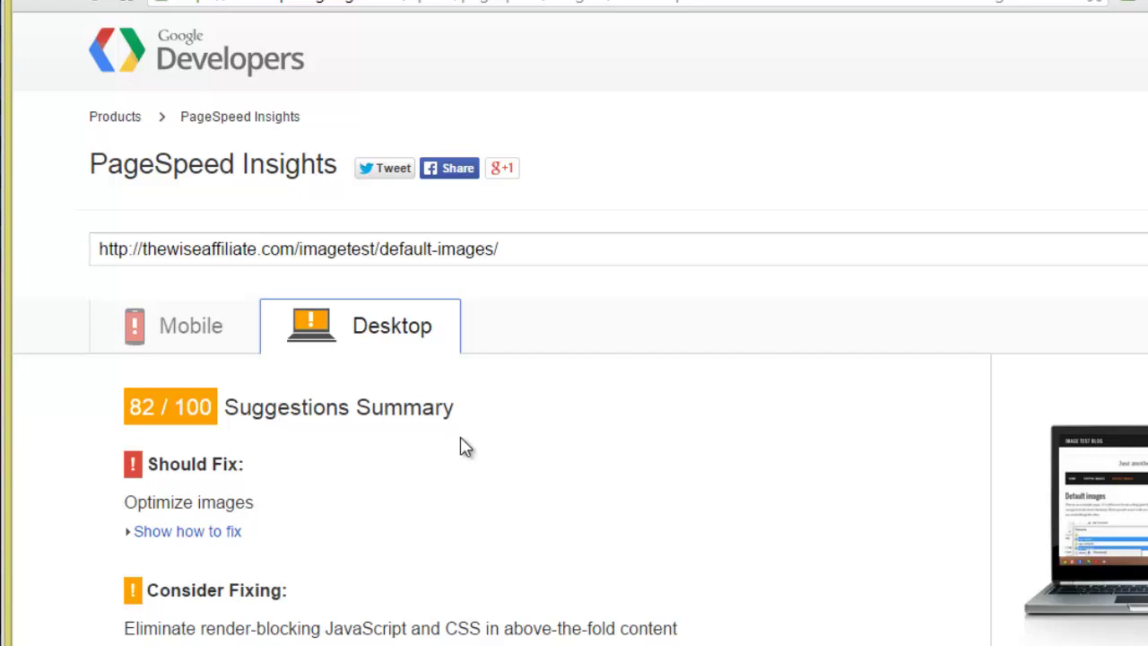
Review the mobile suggestions for the default-images page and the desktop suggestions for the tinypng-images page.
left_click(163, 325)
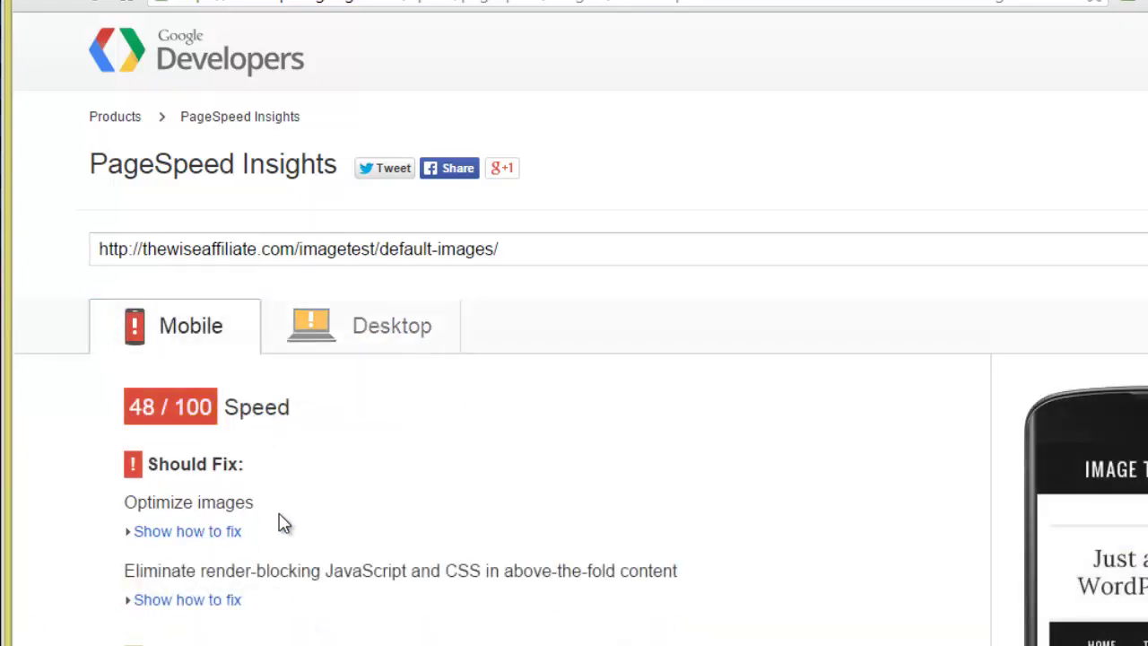
scroll(285, 513, "down", 1)
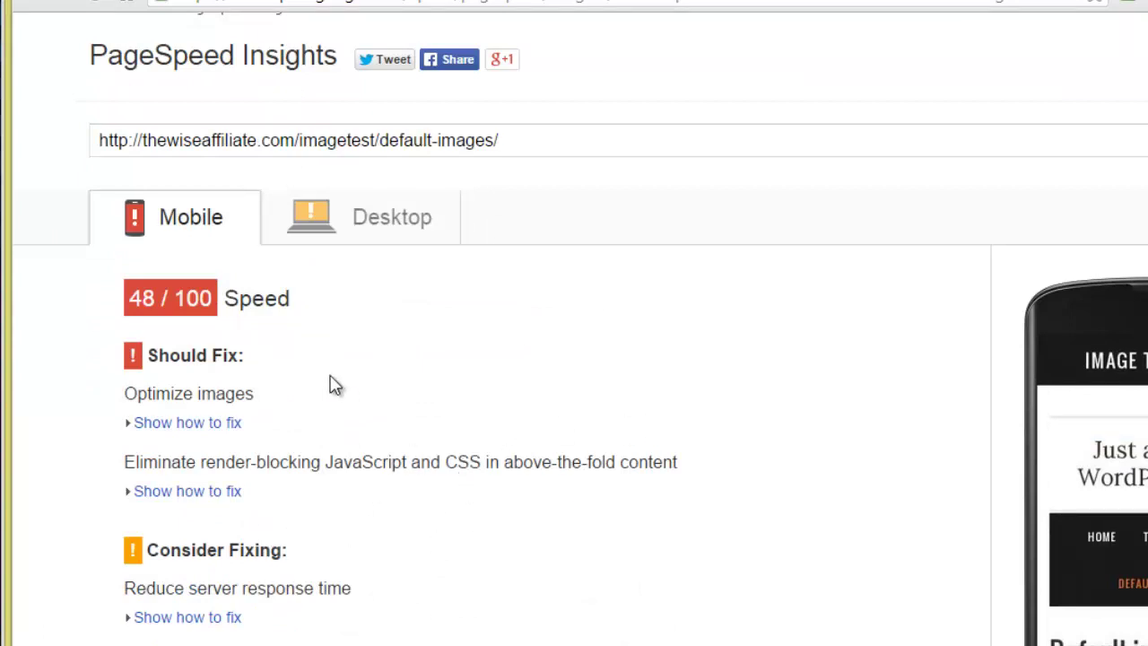
scroll(328, 385, "up", 1)
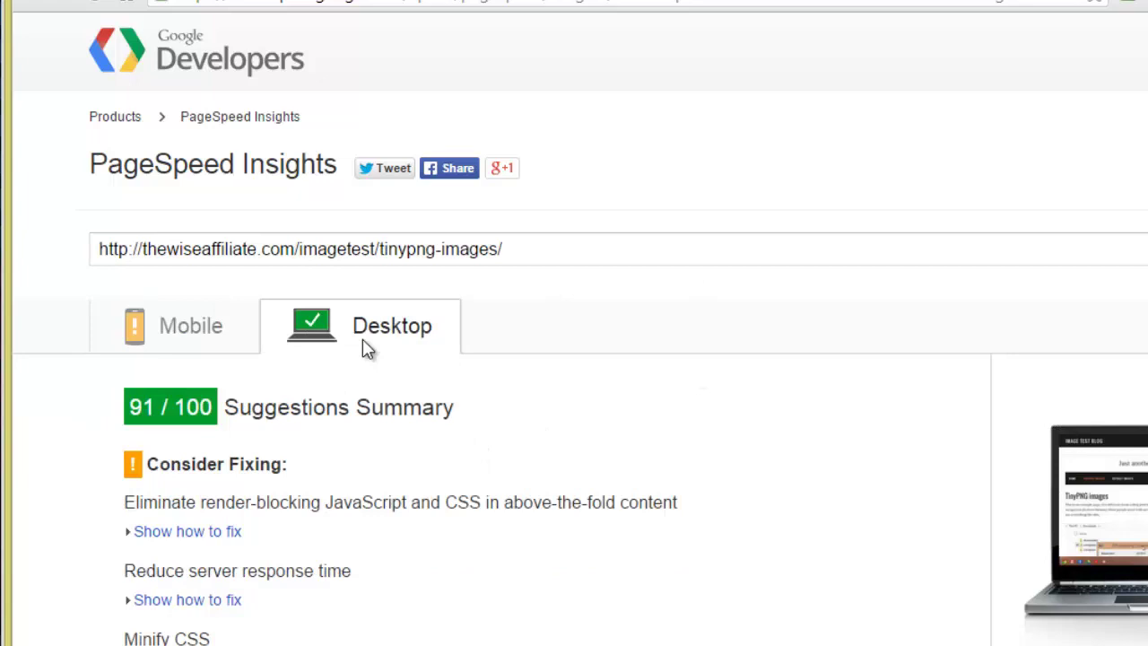
scroll(484, 371, "down", 2)
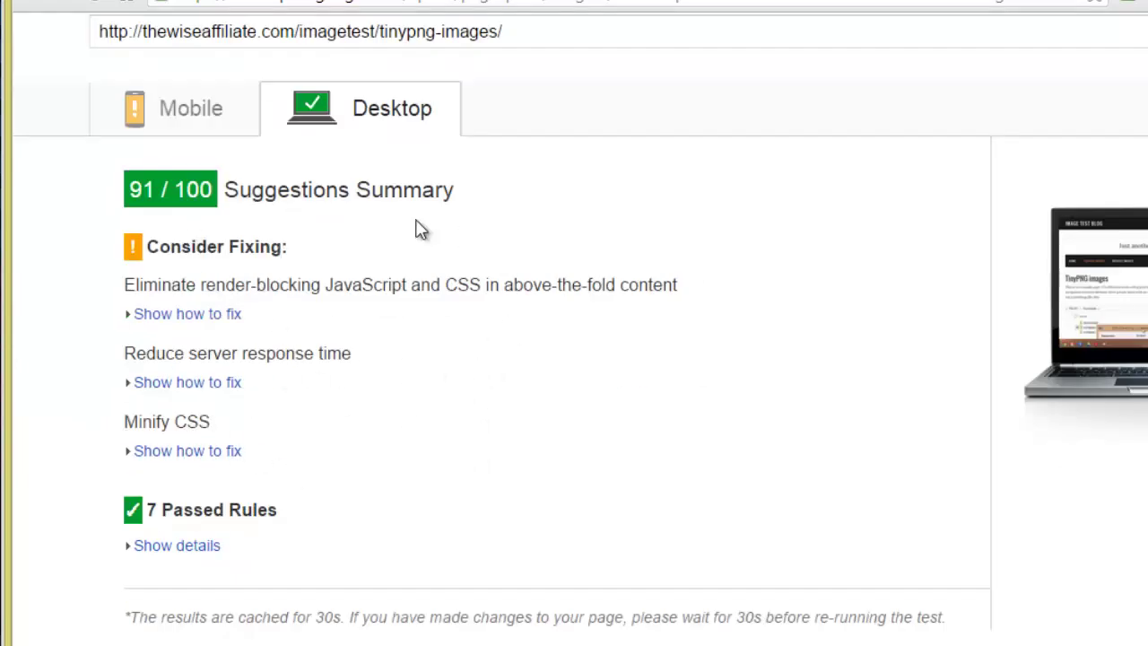
Show the mobile results for the tinypng-images page and expand the fix details under Optimize images.
scroll(461, 382, "up", 2)
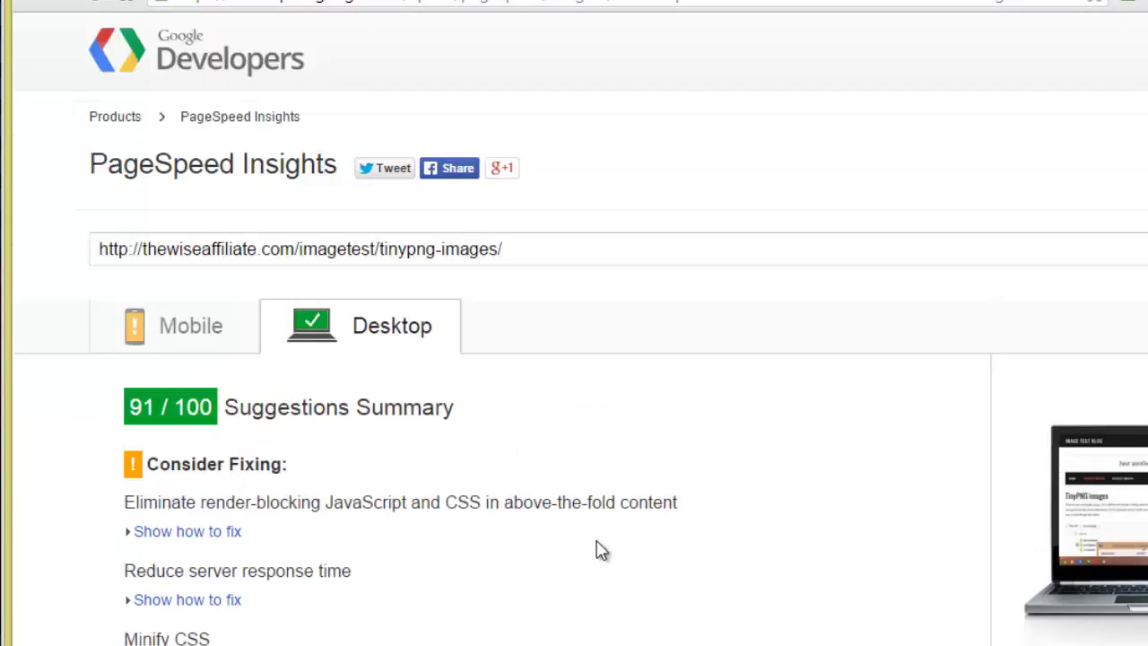
left_click(185, 329)
scroll(602, 356, "down", 1)
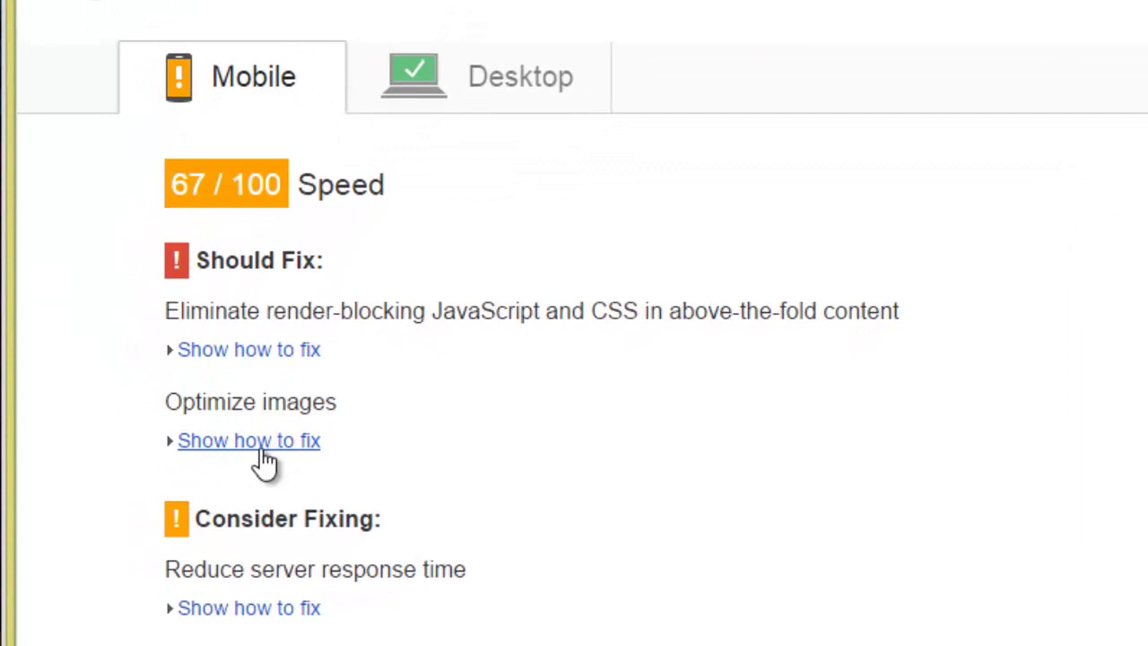
left_click(263, 448)
scroll(81, 363, "down", 1)
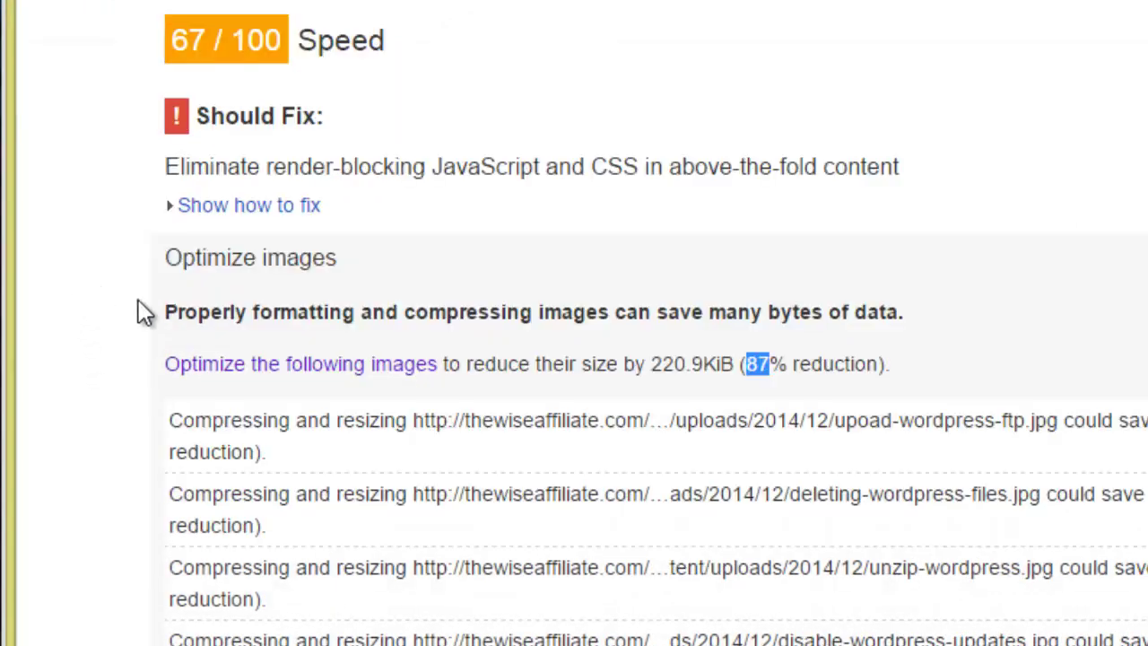
left_click(995, 336)
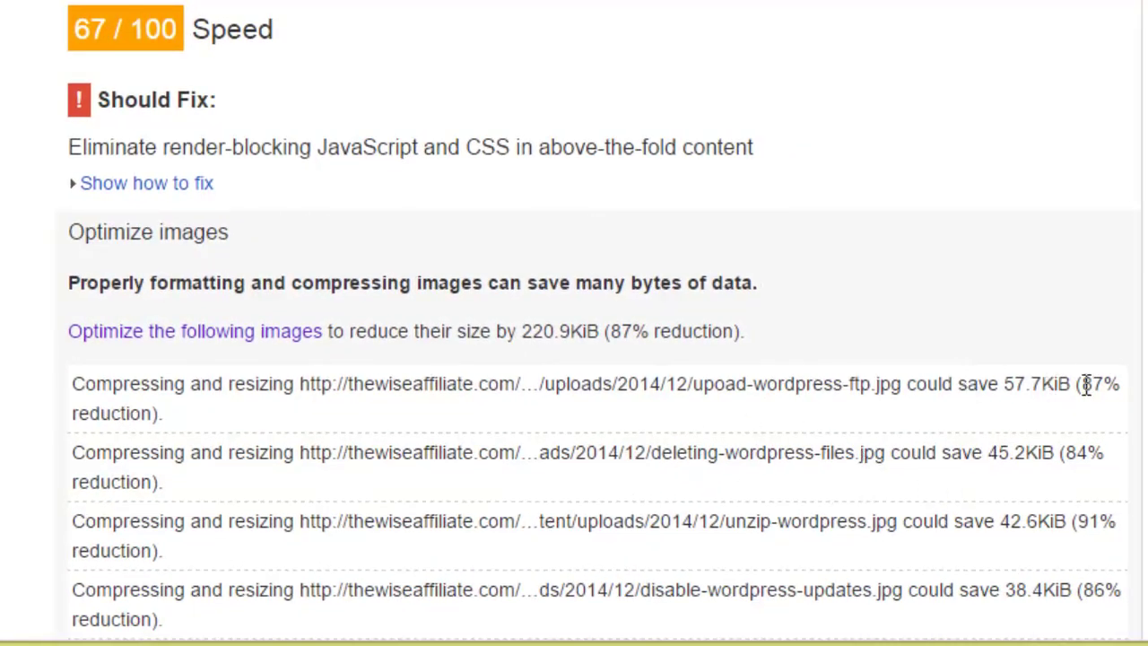
Examine the suggested savings for upoad-wordpress-ftp.jpg in the Optimize images list, highlighting its percentage and file-size reduction.
left_click_drag(1084, 383, 1118, 395)
left_click_drag(1002, 383, 1072, 384)
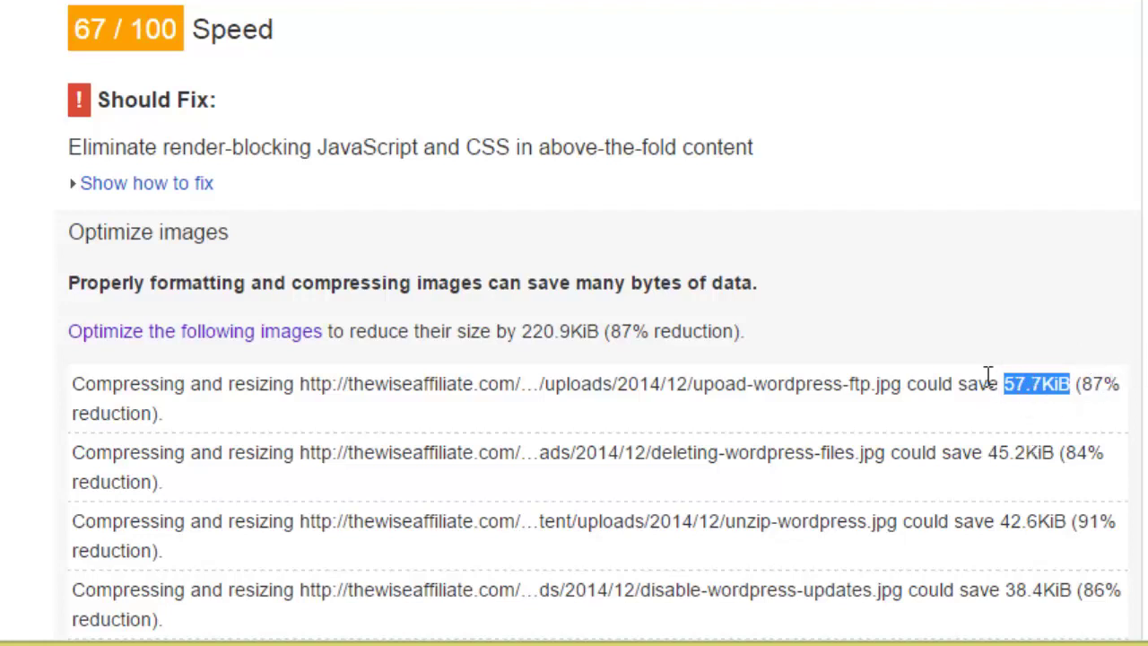
left_click(780, 425)
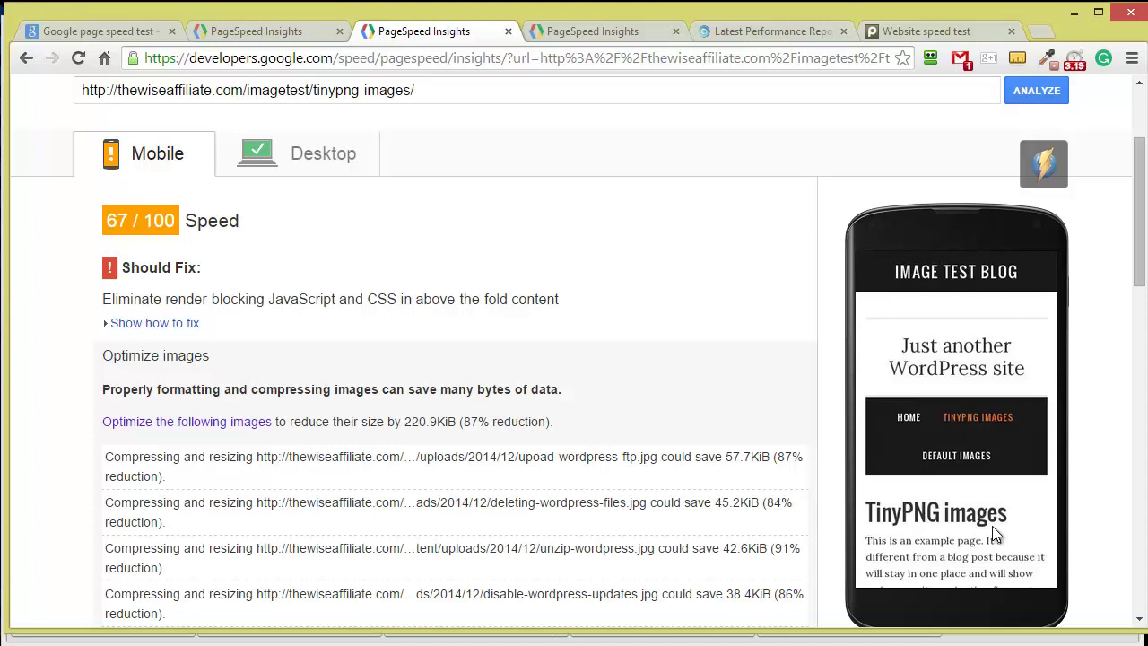
left_click(888, 503)
Switch to the Image Test Blog window and review its installed WordPress plugins, highlighting Speed Booster Pack.
mouse_move(208, 640)
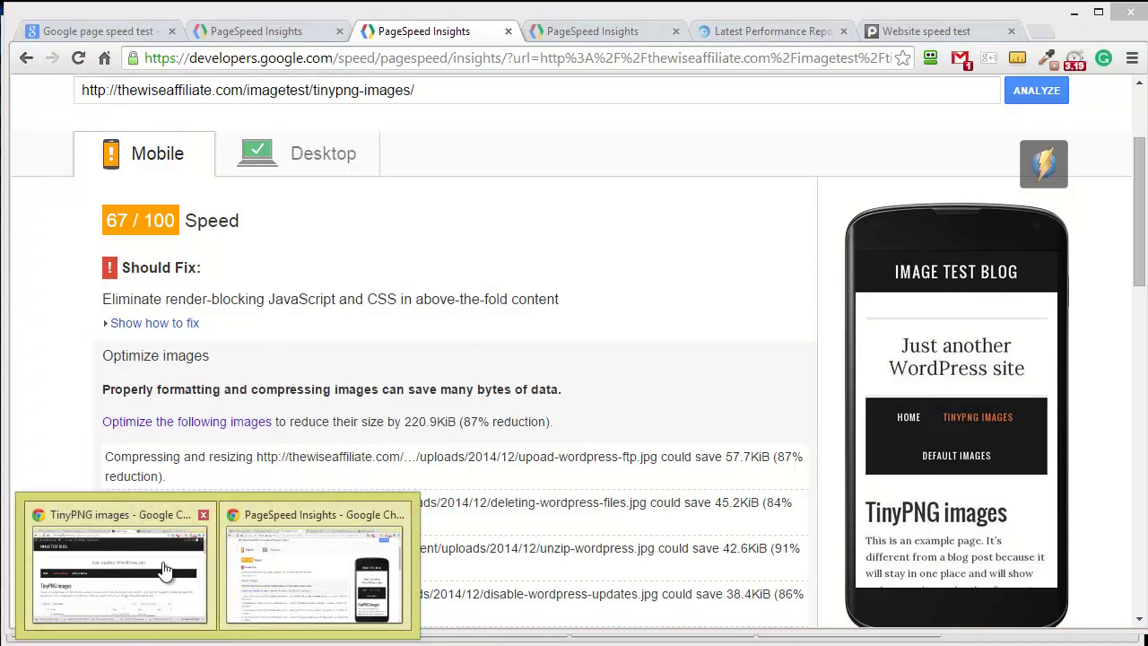
left_click(201, 563)
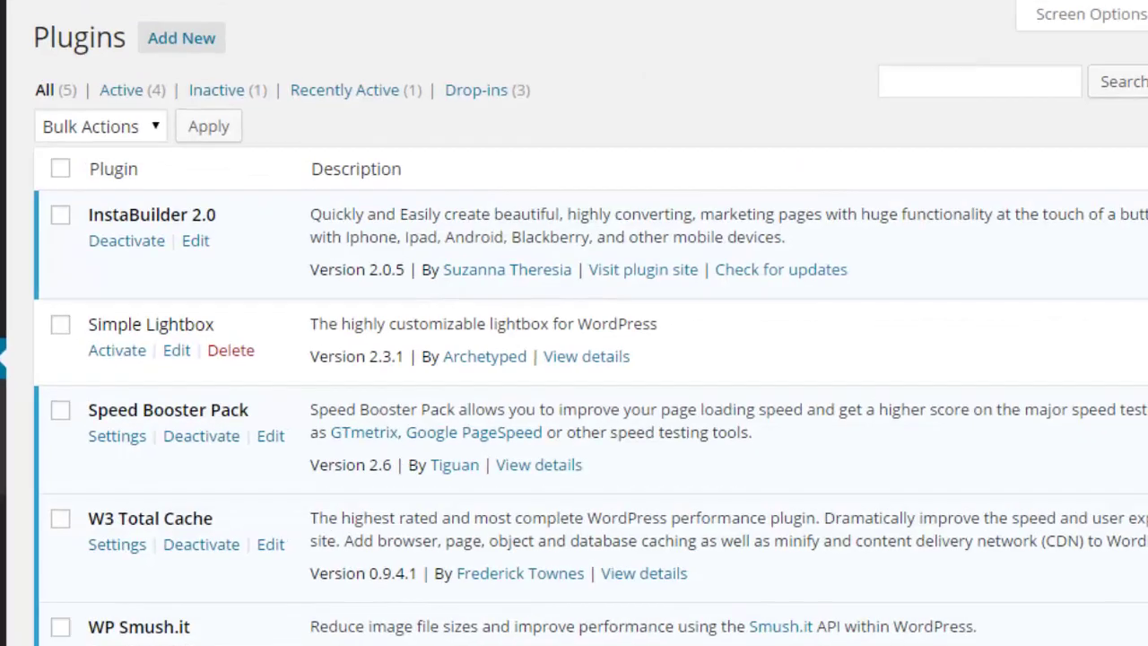
scroll(606, 330, "down", 1)
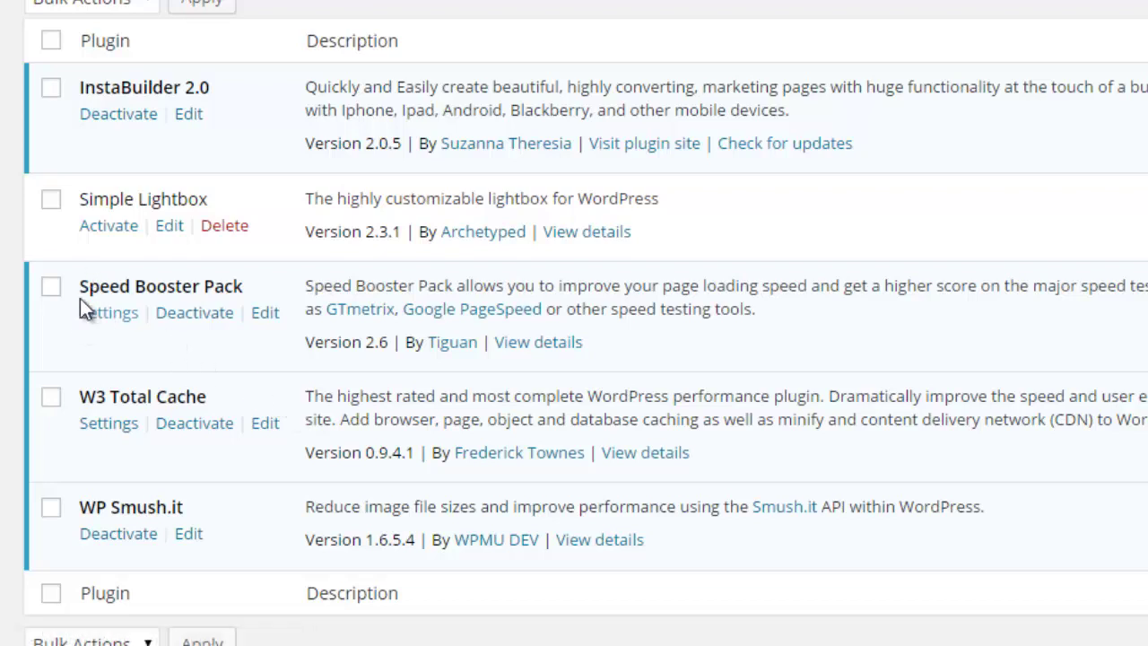
left_click_drag(81, 283, 239, 286)
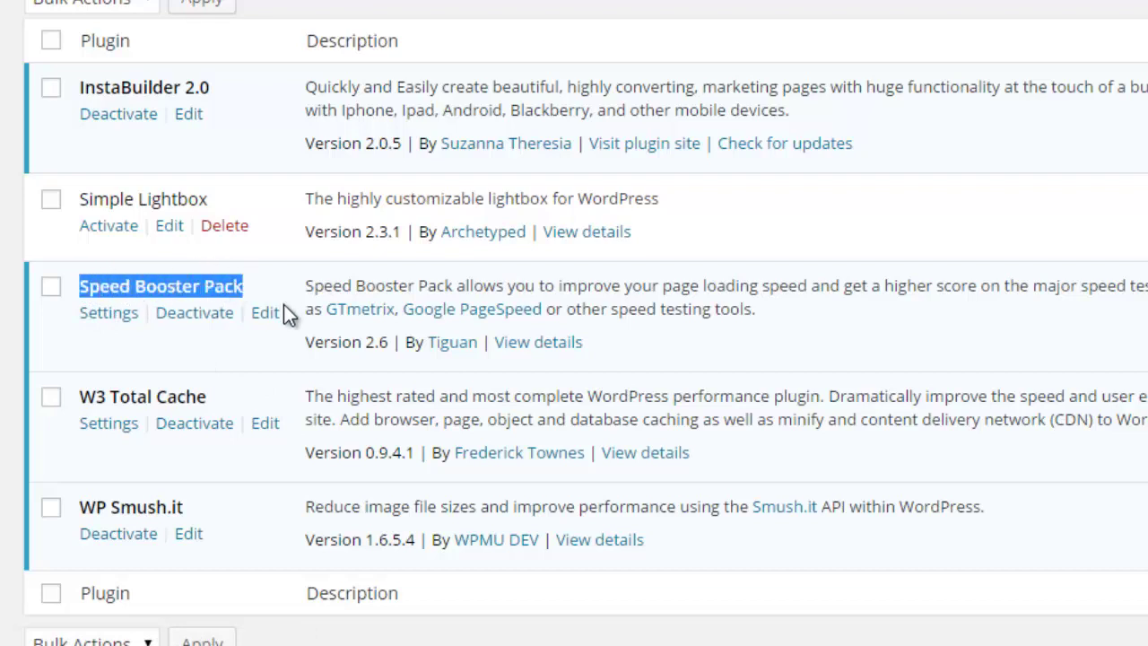
left_click(277, 345)
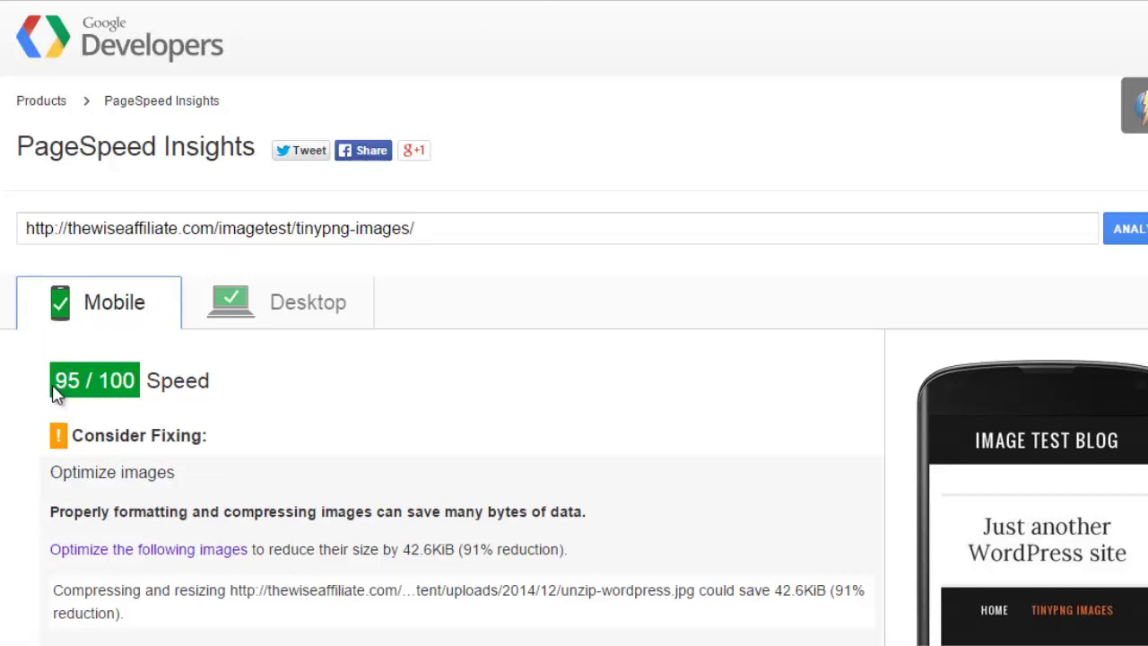
Compare the new mobile and desktop PageSpeed Insights scores for the tinypng-images page.
left_click(284, 306)
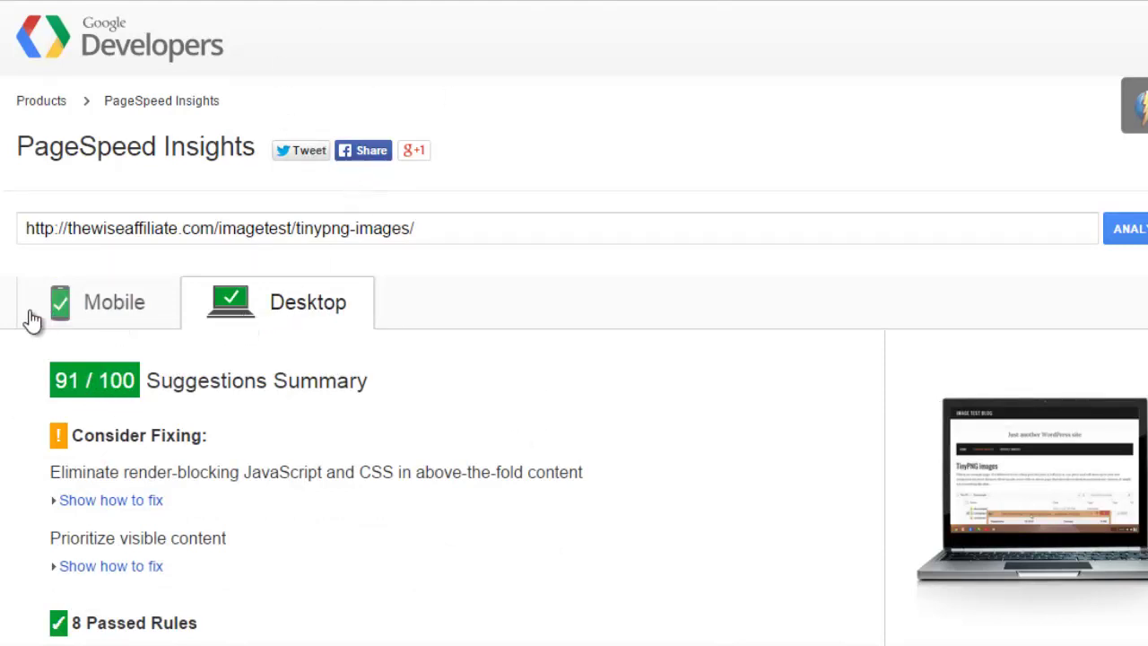
left_click(103, 310)
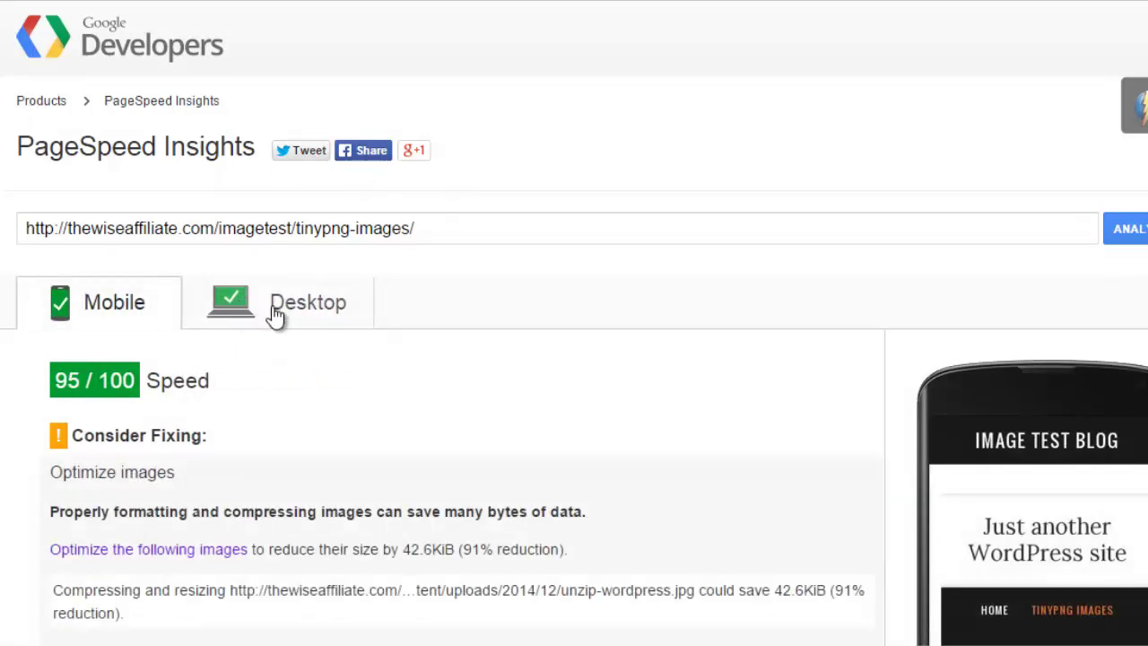
left_click(276, 314)
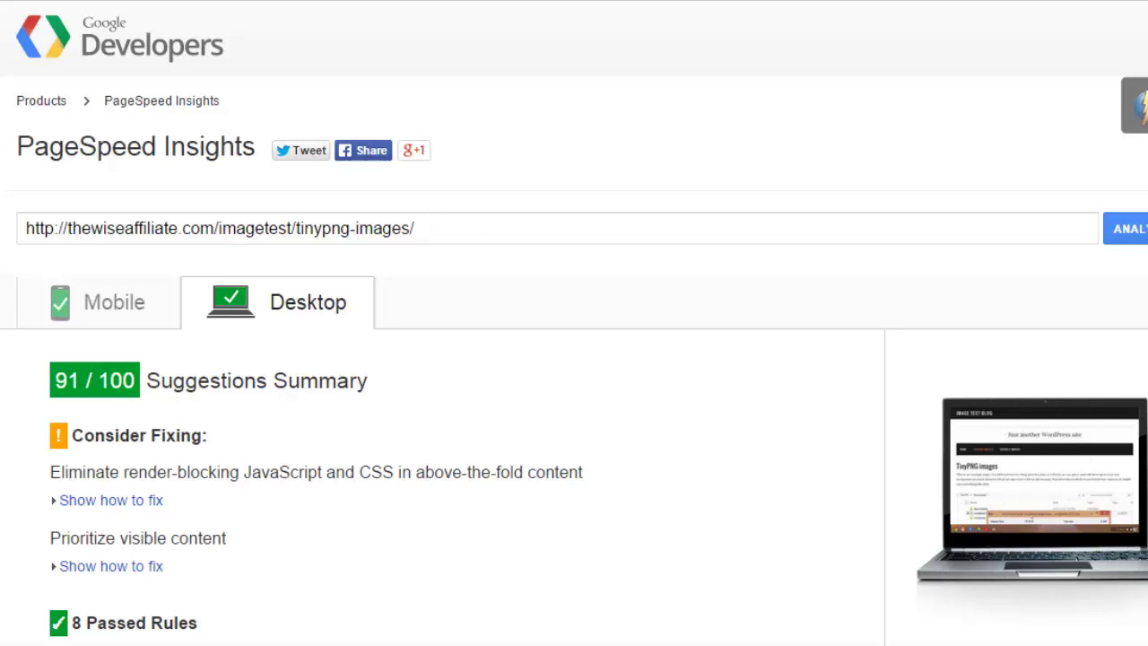
Review the Pingdom Website Speed Test report for the tinypng-images page, including the performance grade and the request waterfall.
key("ctrl+Tab")
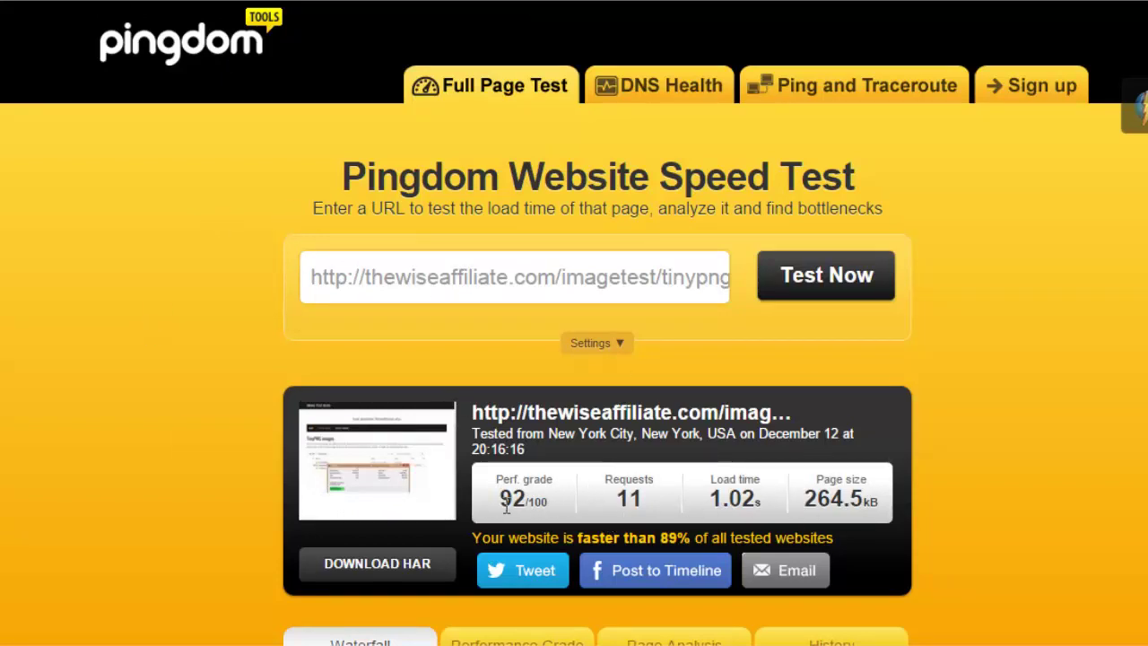
left_click_drag(498, 481, 524, 500)
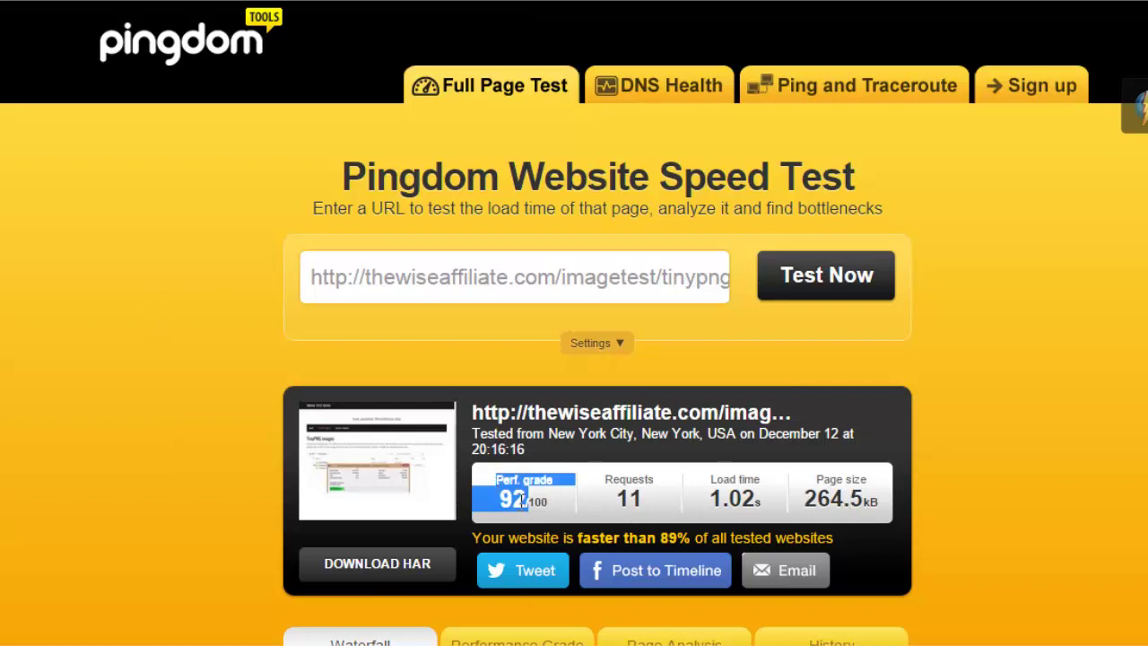
left_click(562, 509)
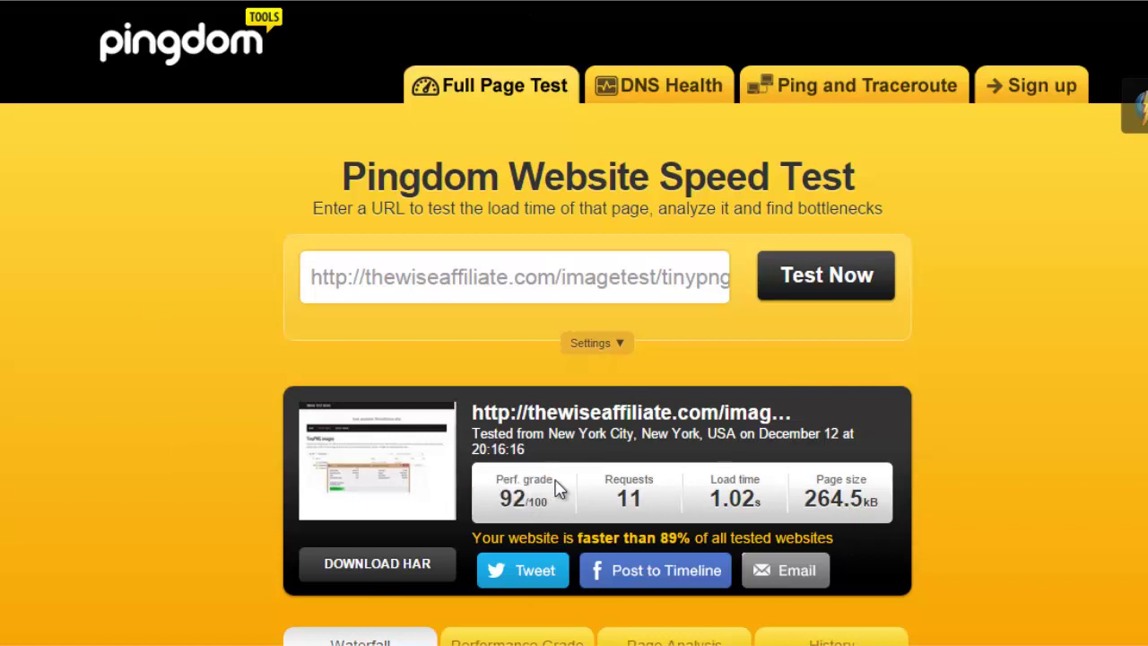
scroll(556, 500, "down", 1)
scroll(126, 322, "down", 2)
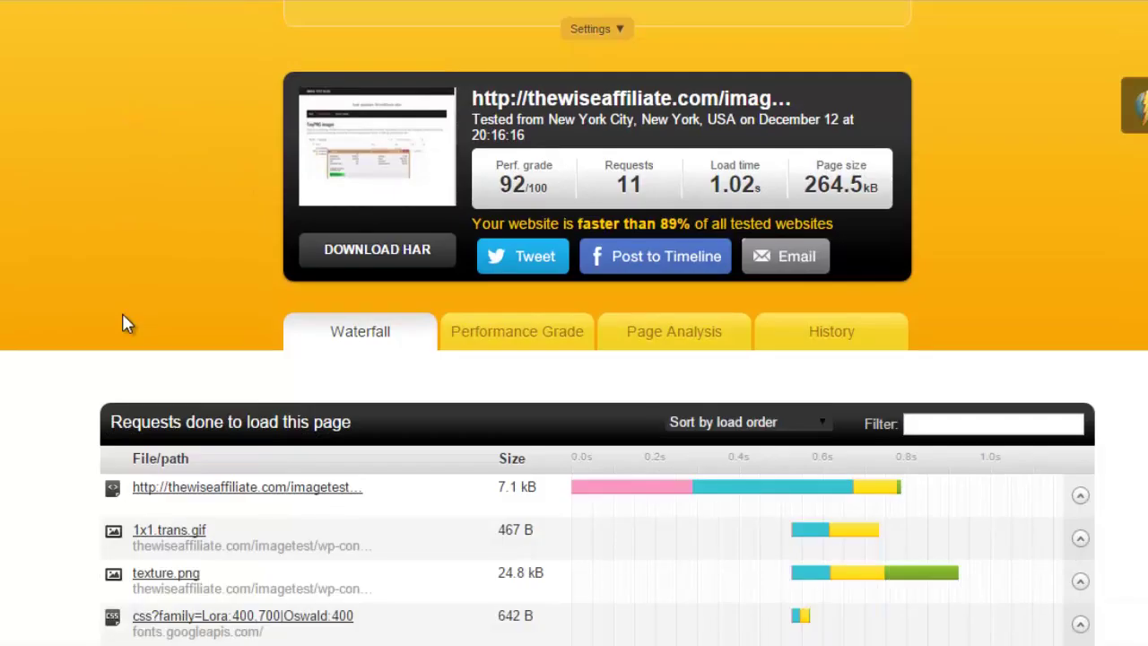
scroll(122, 322, "up", 3)
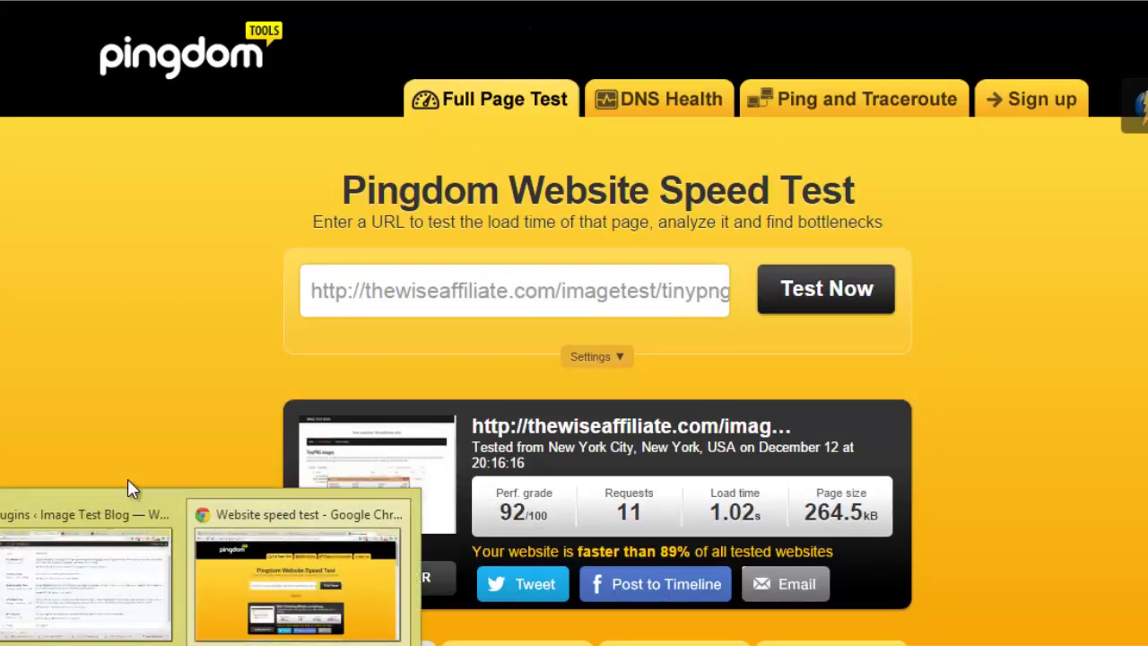
Return to the TinyPNG page in the blog's browser window and view the compression results and upload area.
left_click(95, 561)
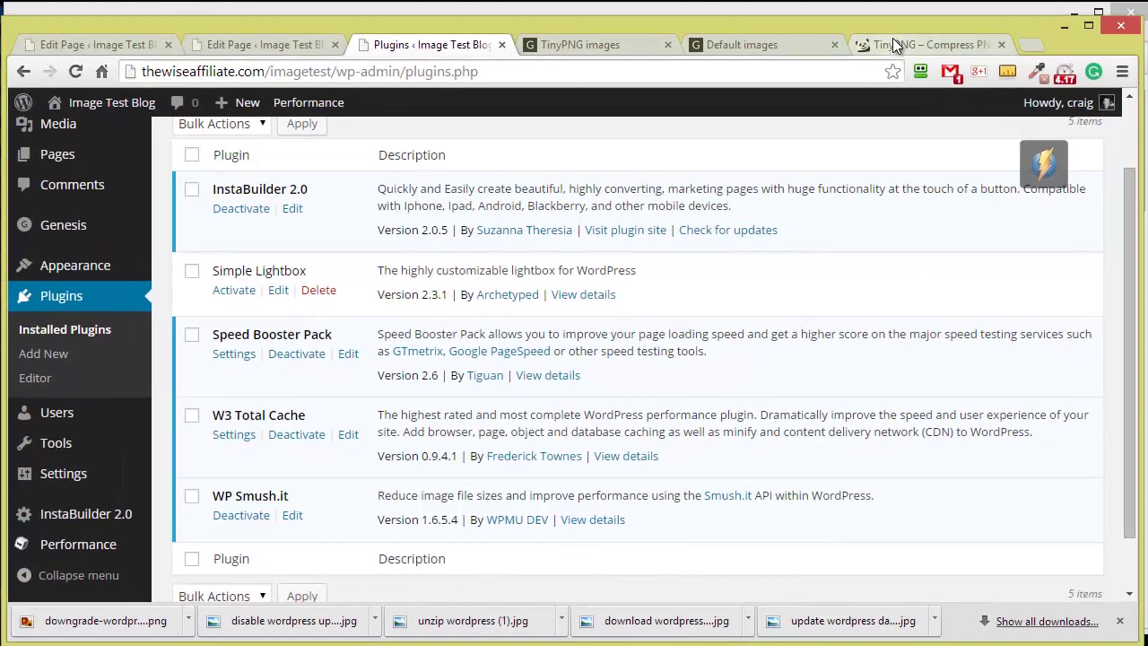
left_click(896, 45)
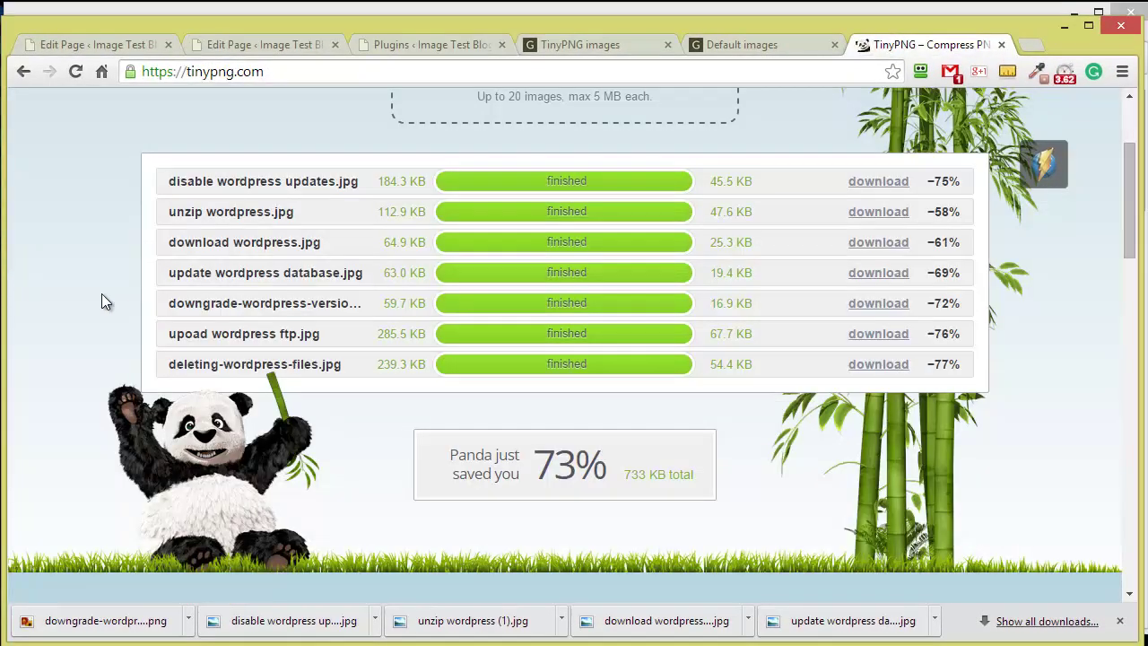
scroll(144, 224, "up", 2)
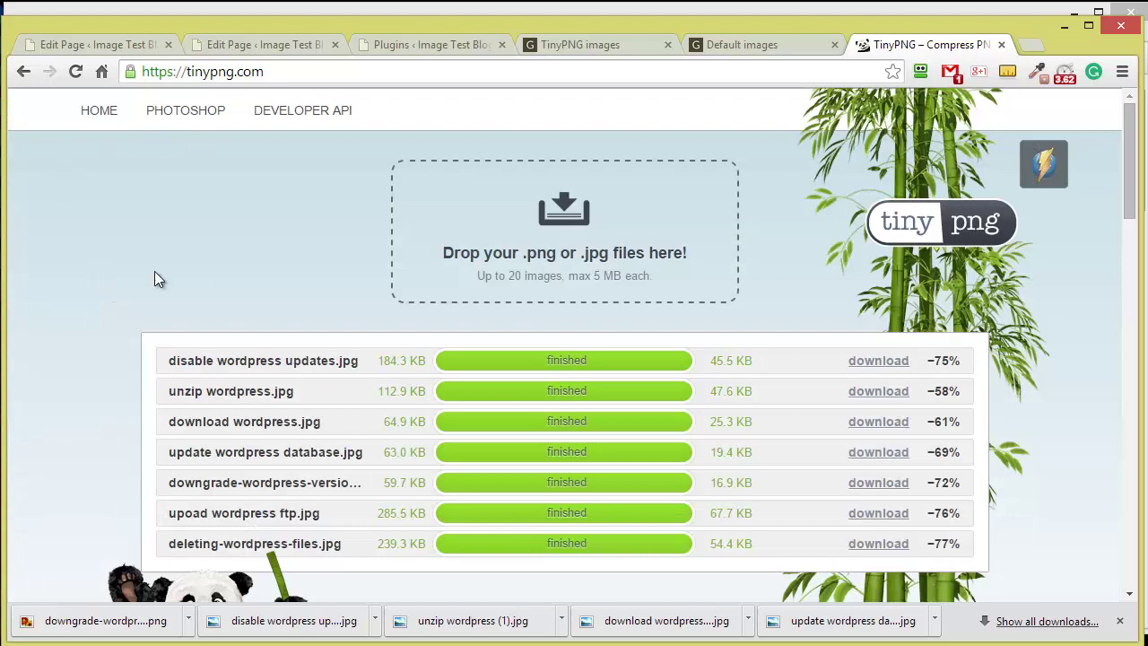